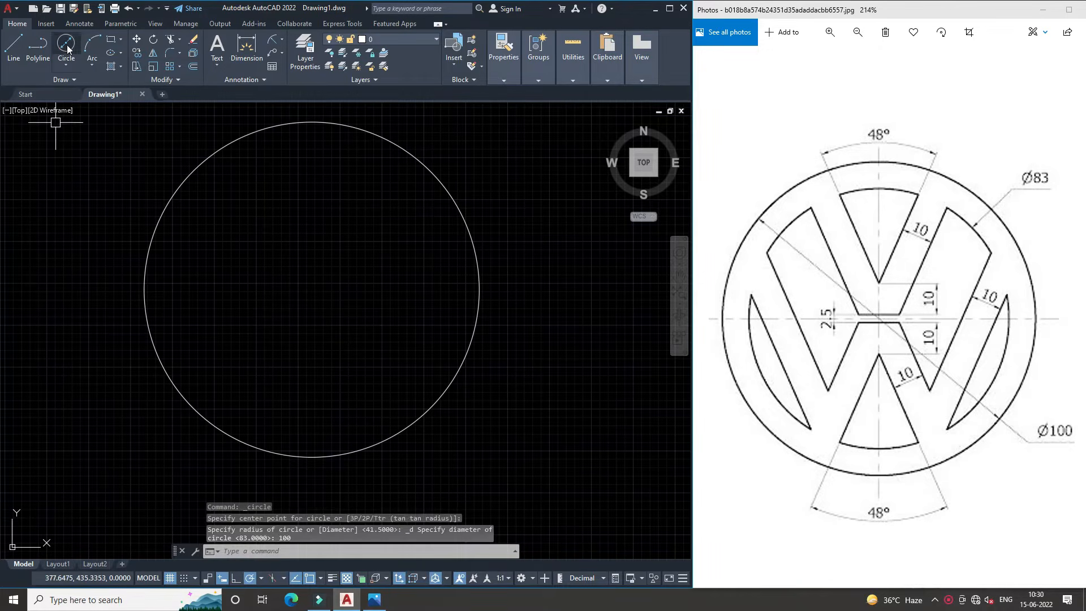
Draw a circle of diameter 83 concentric with the existing 100-diameter circle.
{"action": "scroll", "coordinate": [330, 362], "scroll_direction": "down", "scroll_amount": 5}
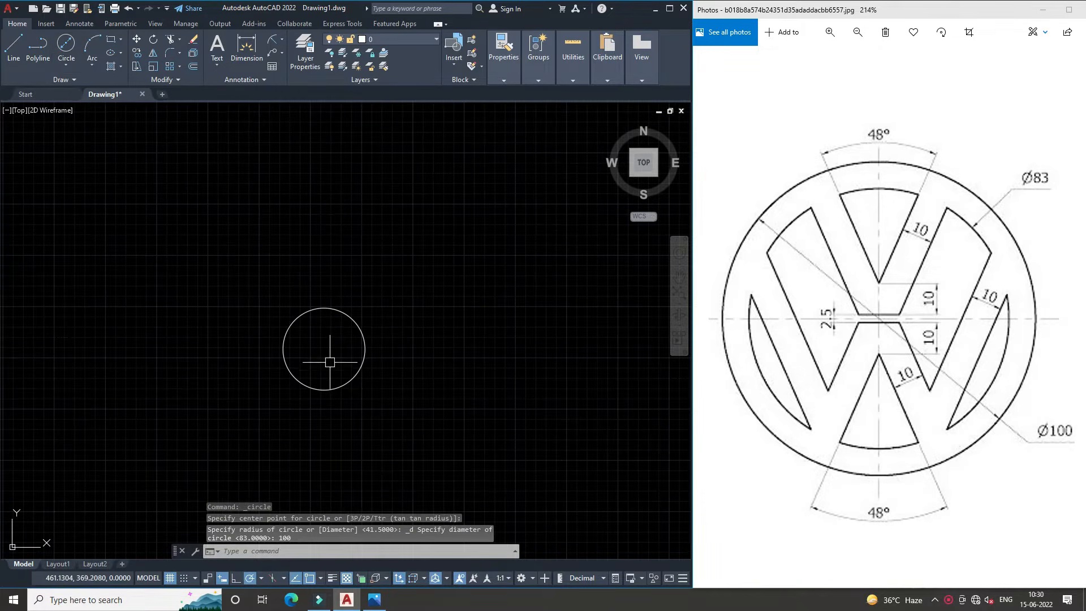
{"action": "left_click", "coordinate": [66, 45]}
{"action": "left_click", "coordinate": [325, 348]}
{"action": "scroll", "coordinate": [317, 356], "scroll_direction": "up", "scroll_amount": 6}
{"action": "scroll", "coordinate": [333, 312], "scroll_direction": "down", "scroll_amount": 2}
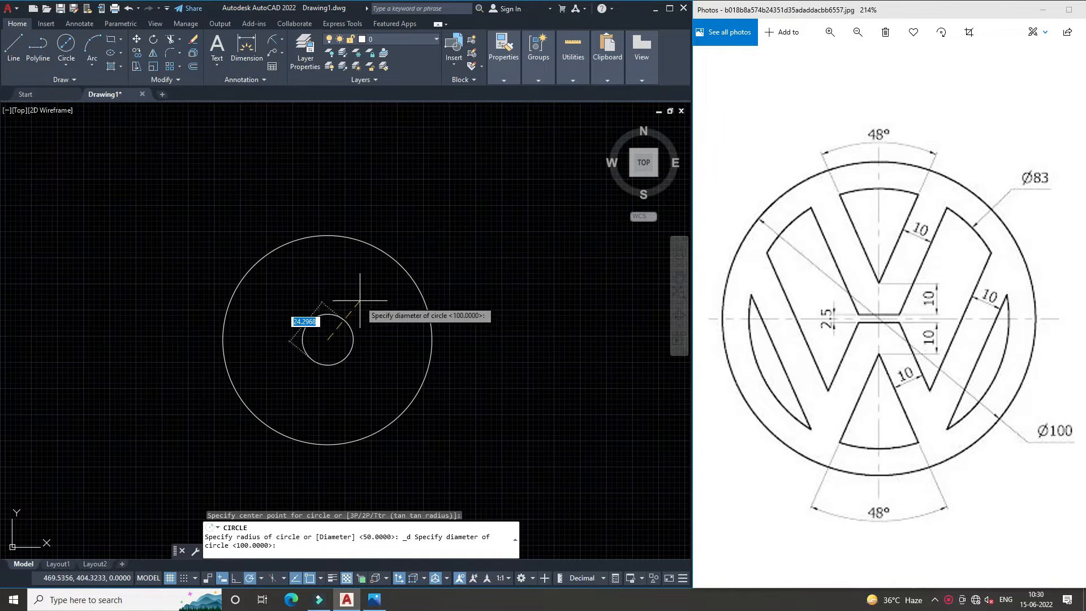
{"action": "key", "text": "Return"}
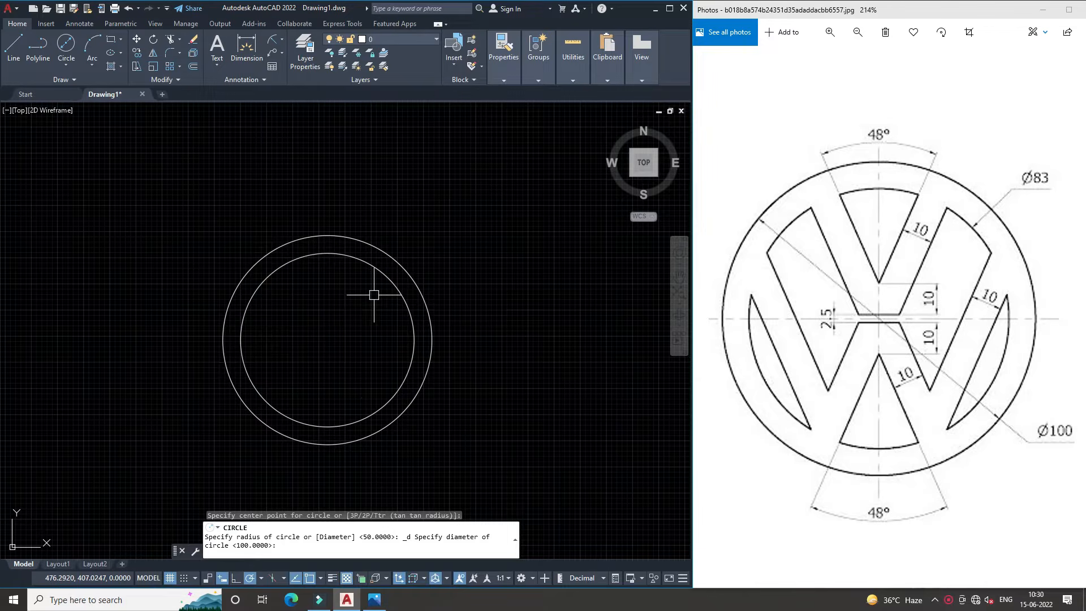
Draw horizontal and vertical centre lines across the outer circle, joining its opposite quadrant points.
{"action": "left_click", "coordinate": [14, 56]}
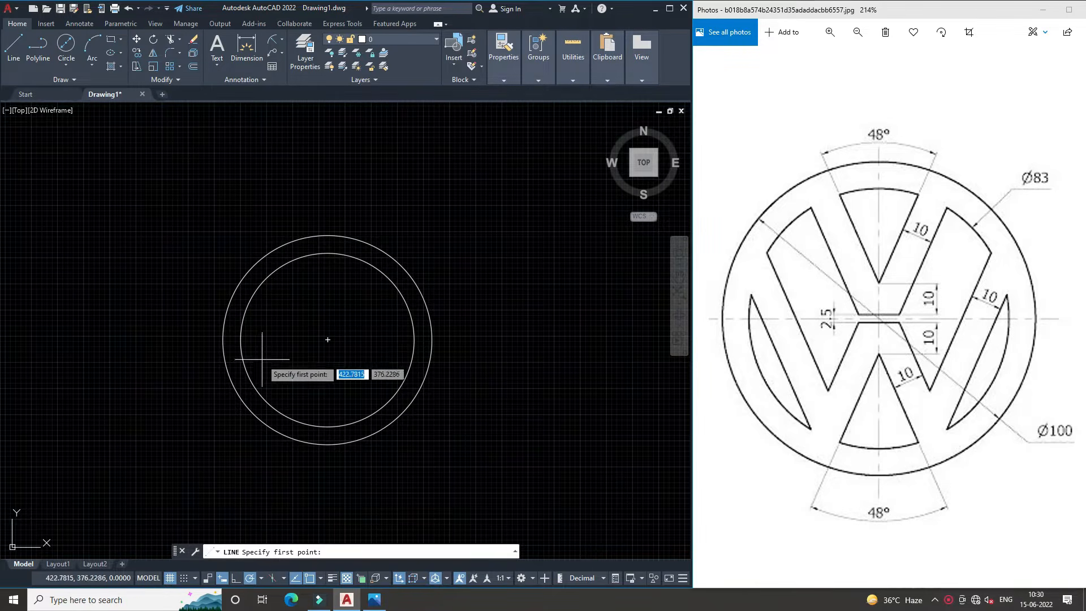
{"action": "left_click", "coordinate": [222, 339]}
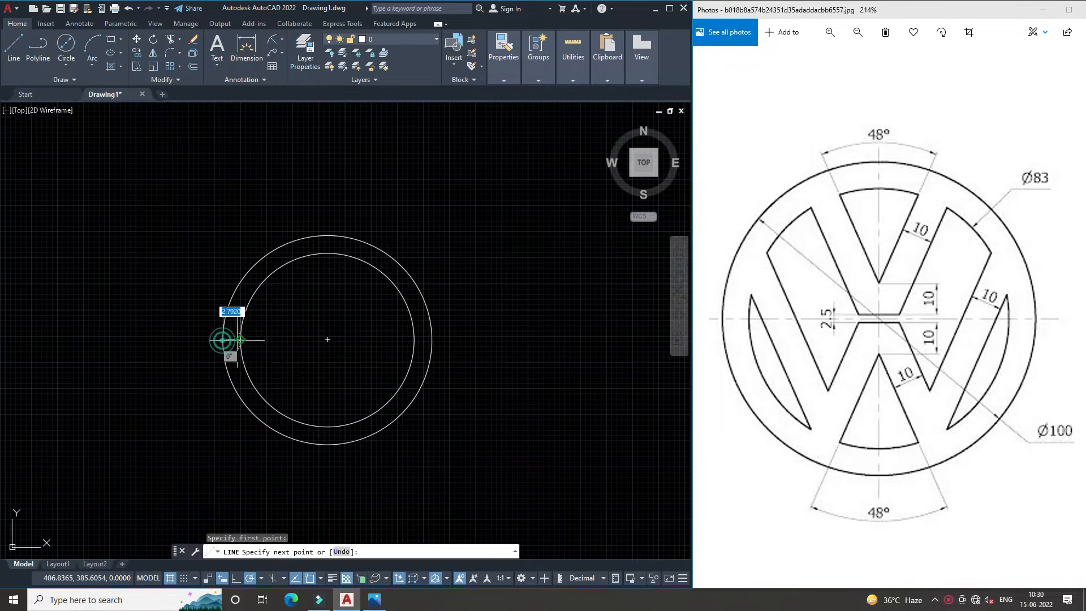
{"action": "left_click", "coordinate": [432, 339]}
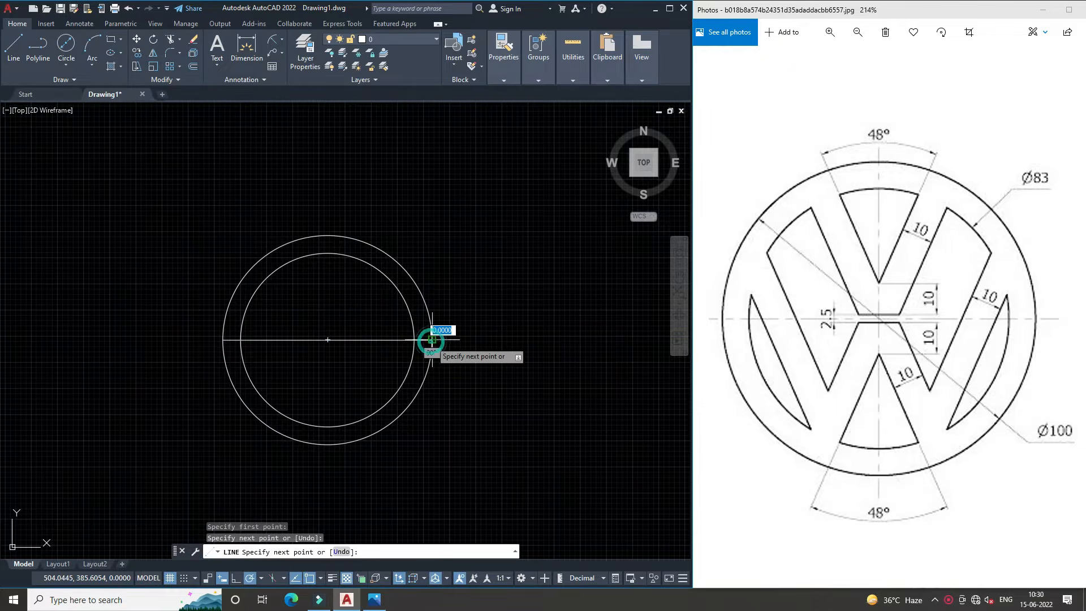
{"action": "left_click", "coordinate": [17, 44]}
{"action": "left_click", "coordinate": [327, 235]}
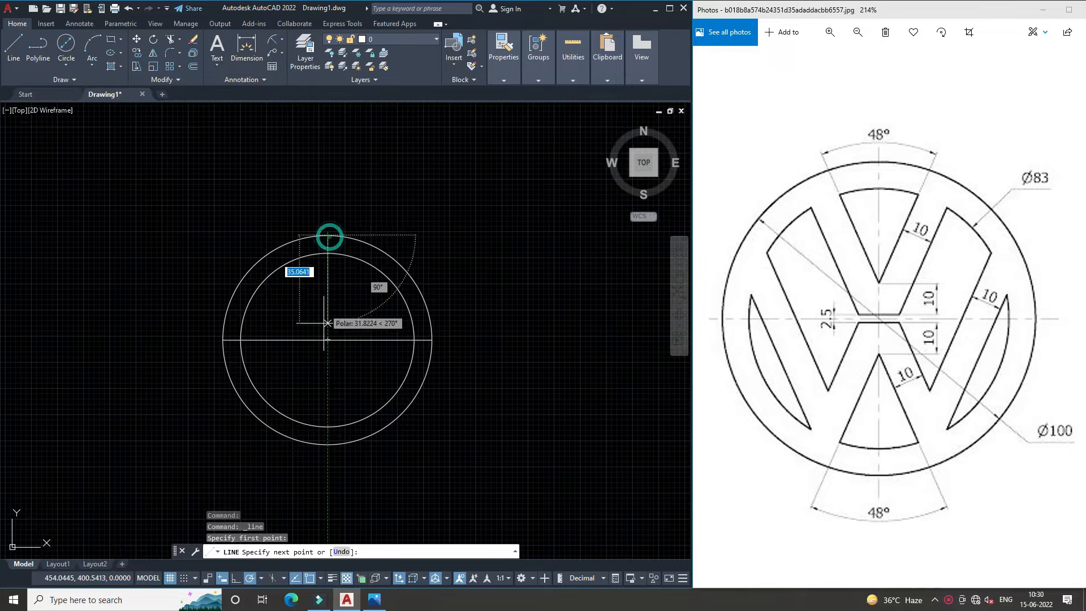
{"action": "left_click", "coordinate": [328, 444]}
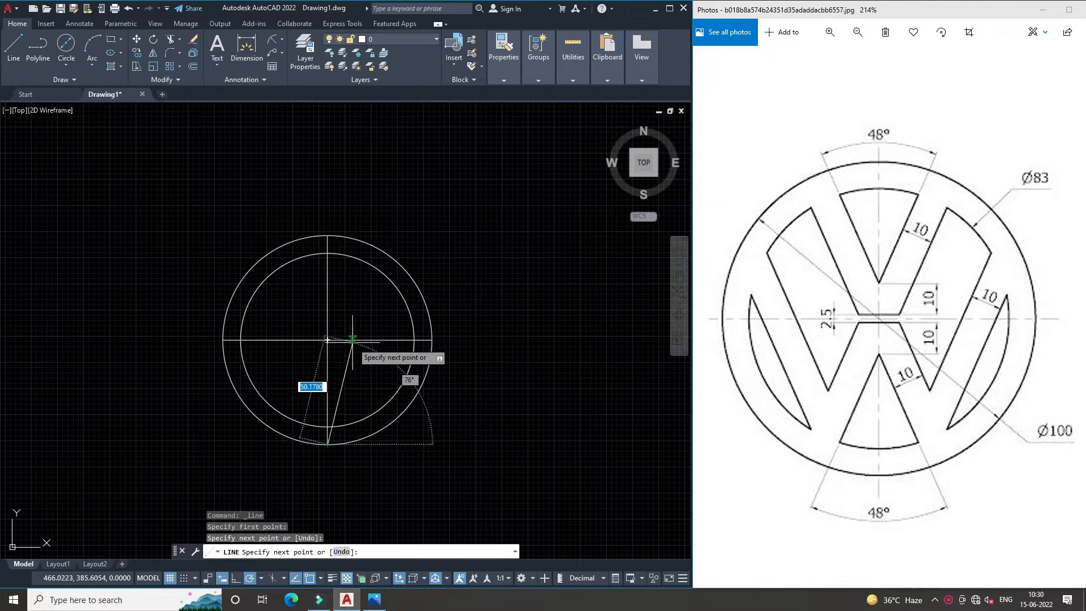
Offset the horizontal centre line by 1.25 to both sides, above and below.
{"action": "left_click", "coordinate": [192, 67]}
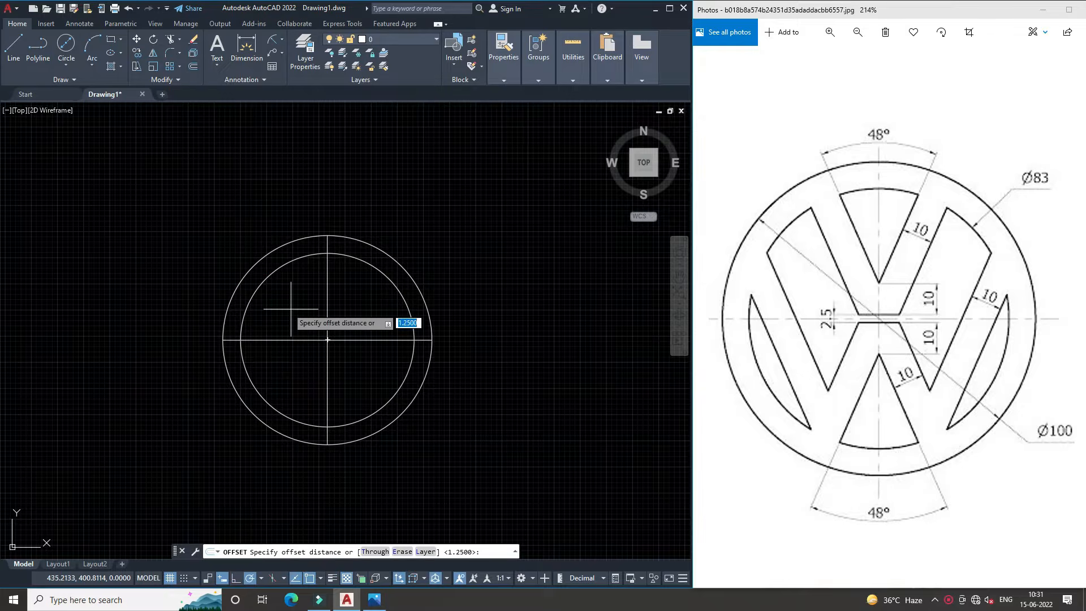
{"action": "scroll", "coordinate": [371, 332], "scroll_direction": "up", "scroll_amount": 4}
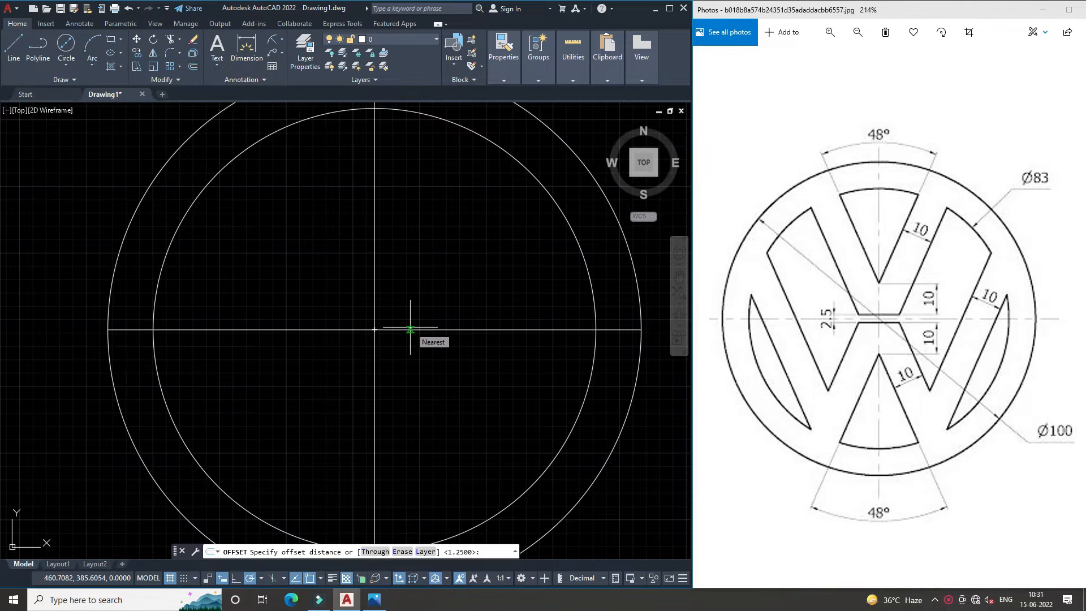
{"action": "key", "text": "Return"}
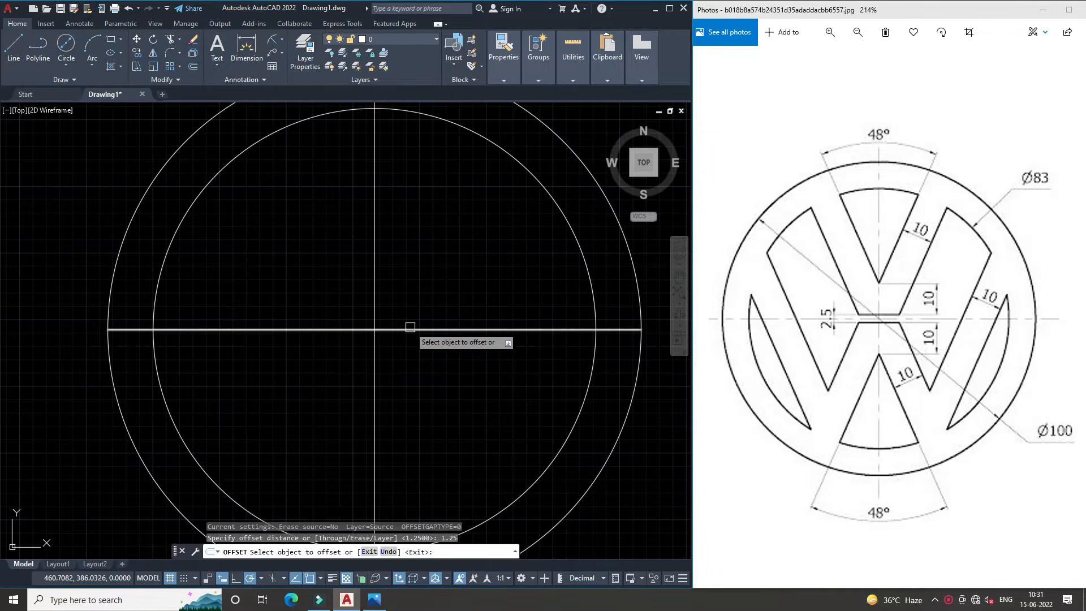
{"action": "left_click", "coordinate": [462, 328]}
{"action": "left_click", "coordinate": [474, 304]}
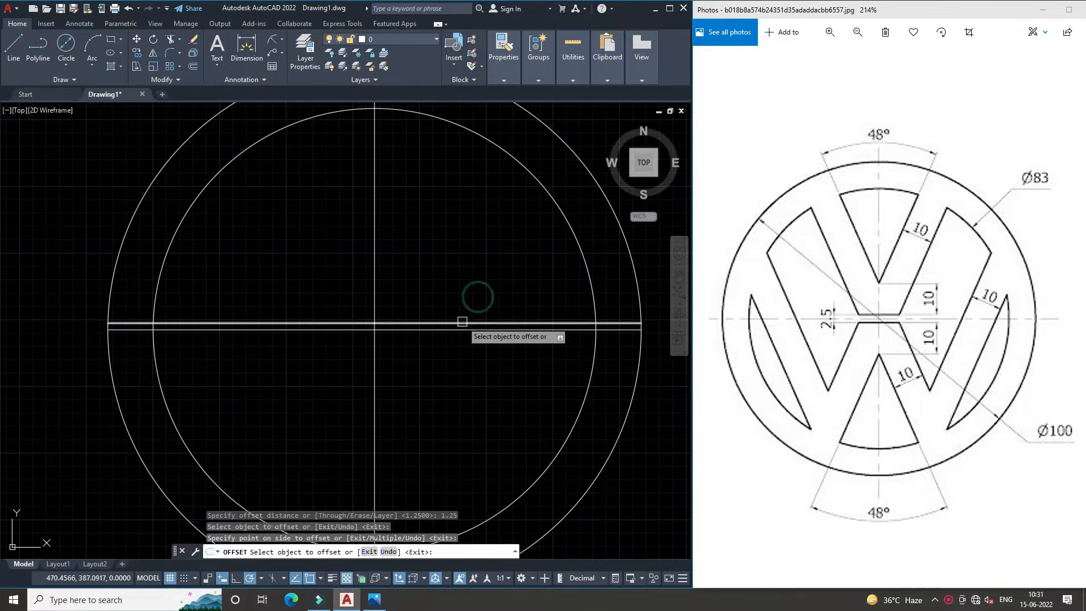
{"action": "left_click", "coordinate": [445, 324]}
{"action": "left_click", "coordinate": [433, 364]}
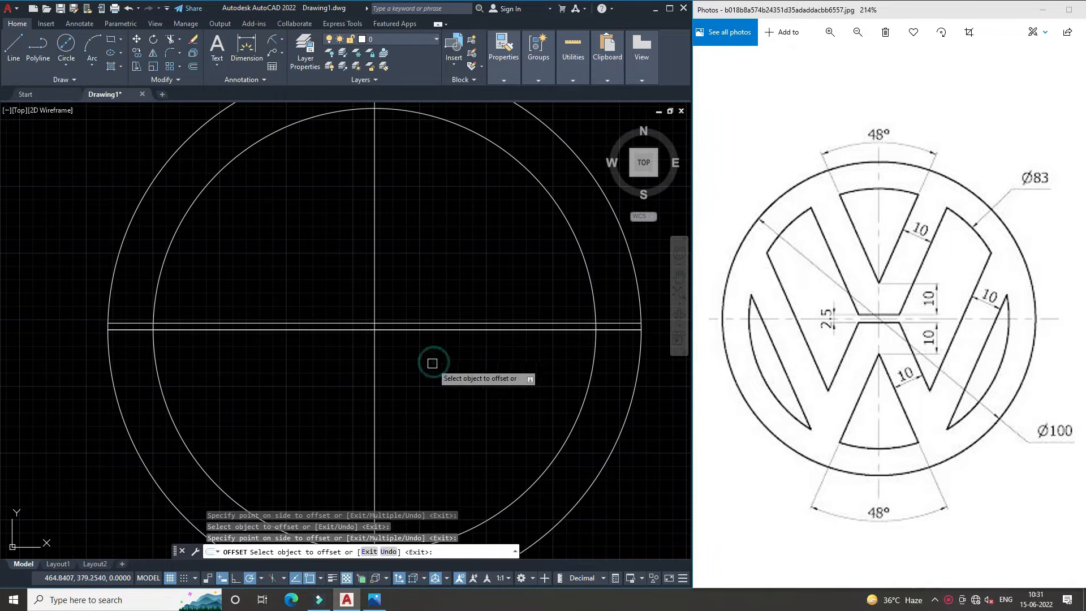
{"action": "left_click", "coordinate": [439, 328]}
{"action": "left_click", "coordinate": [425, 357]}
{"action": "scroll", "coordinate": [360, 395], "scroll_direction": "down", "scroll_amount": 2}
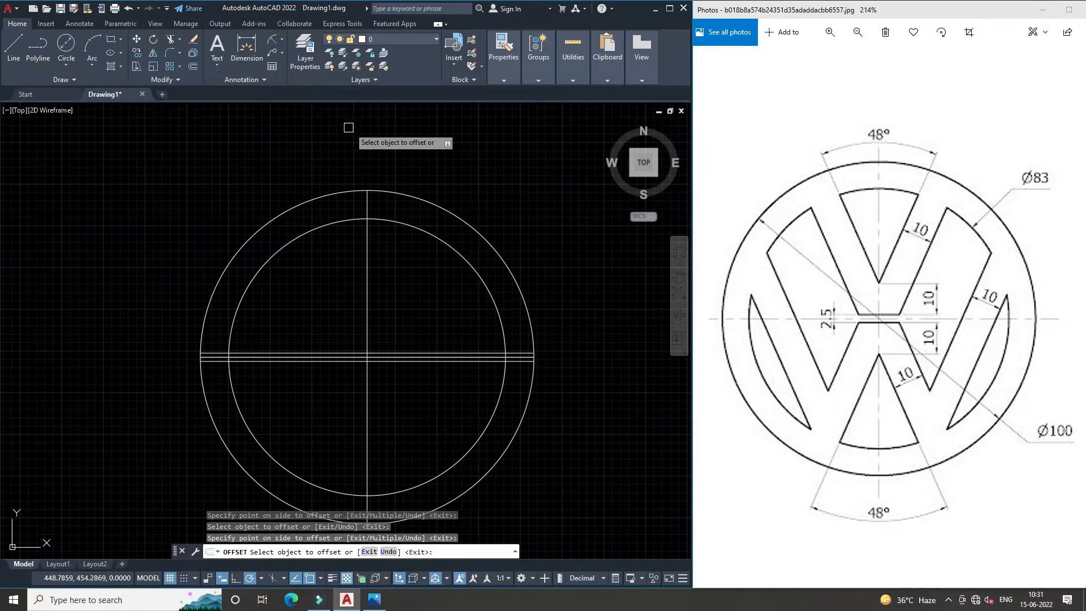
Offset the upper of the three closely spaced horizontal lines upward by 10.
{"action": "left_click", "coordinate": [193, 68]}
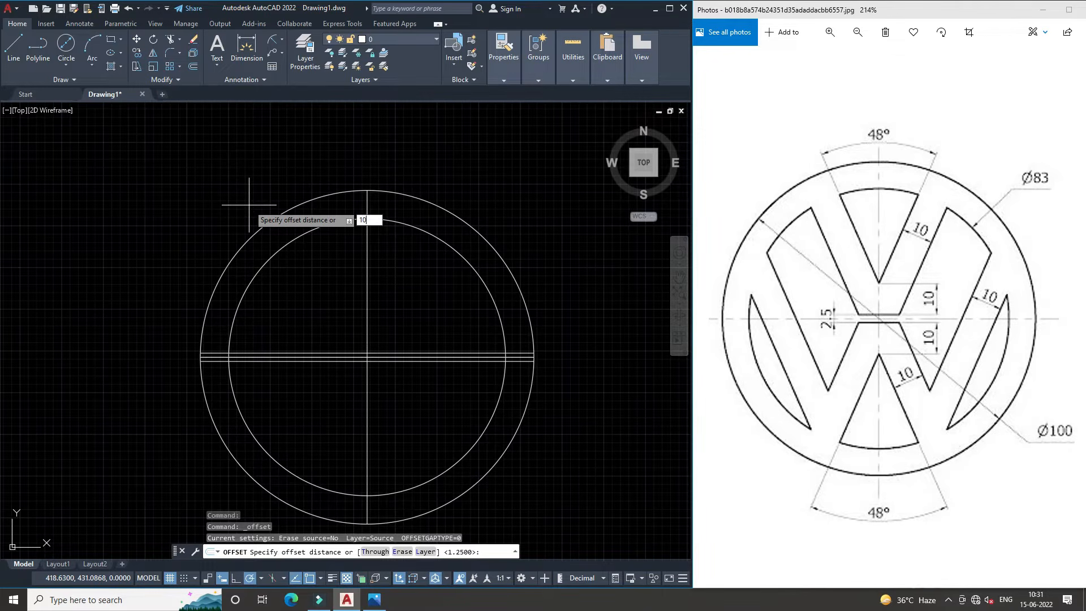
{"action": "type", "text": "10"}
{"action": "key", "text": "Return"}
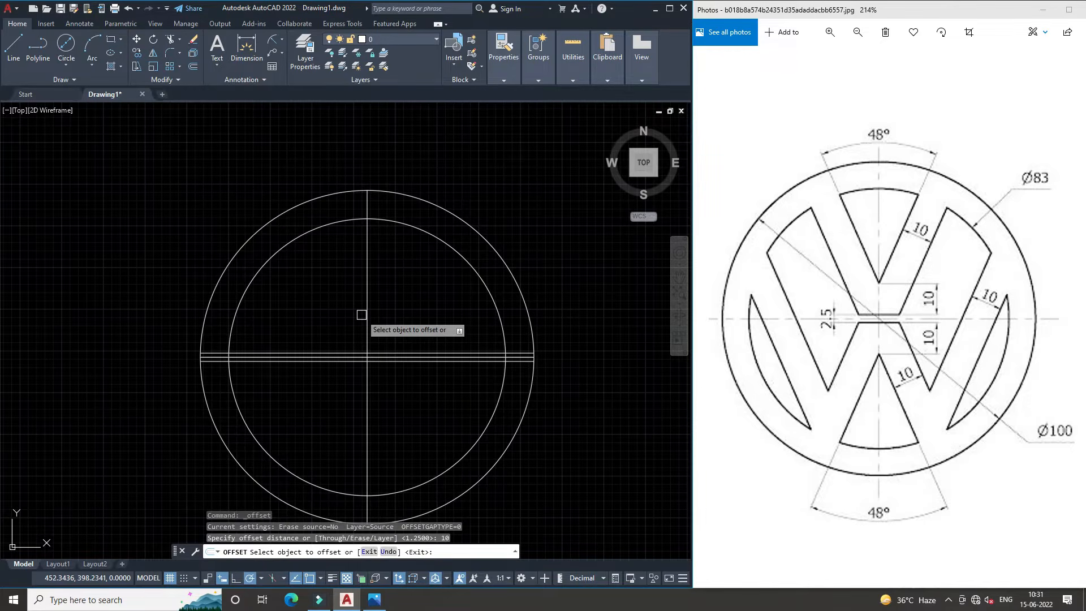
{"action": "scroll", "coordinate": [361, 315], "scroll_direction": "down", "scroll_amount": 2}
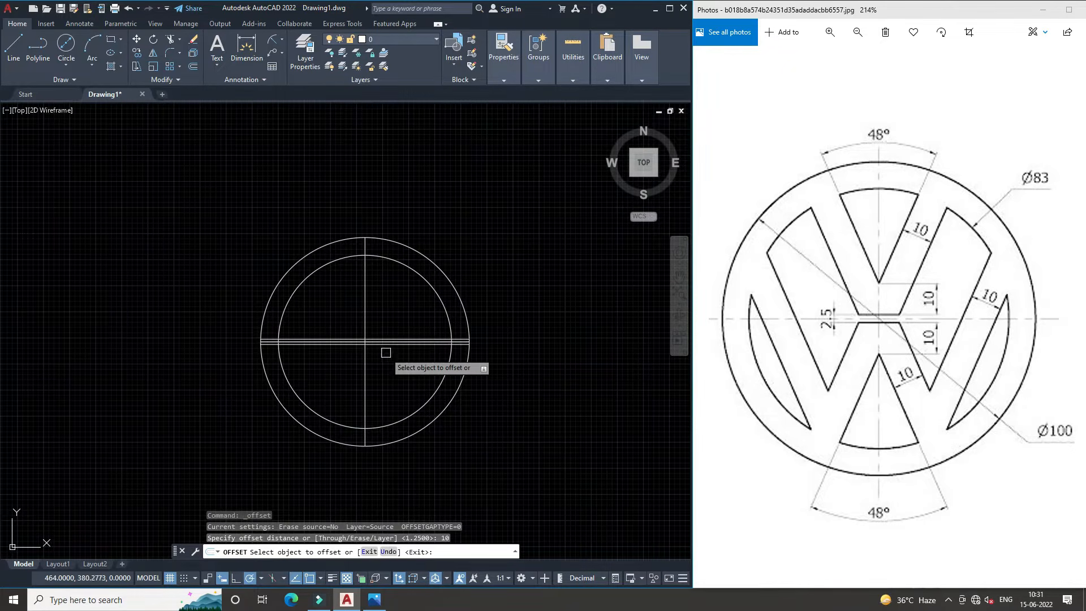
{"action": "scroll", "coordinate": [360, 337], "scroll_direction": "up", "scroll_amount": 2}
{"action": "left_click", "coordinate": [401, 347]}
{"action": "left_click", "coordinate": [400, 235]}
{"action": "scroll", "coordinate": [330, 419], "scroll_direction": "down", "scroll_amount": 2}
Set the polar tracking increment angle to 68 degrees with polar tracking on.
{"action": "left_click", "coordinate": [250, 579]}
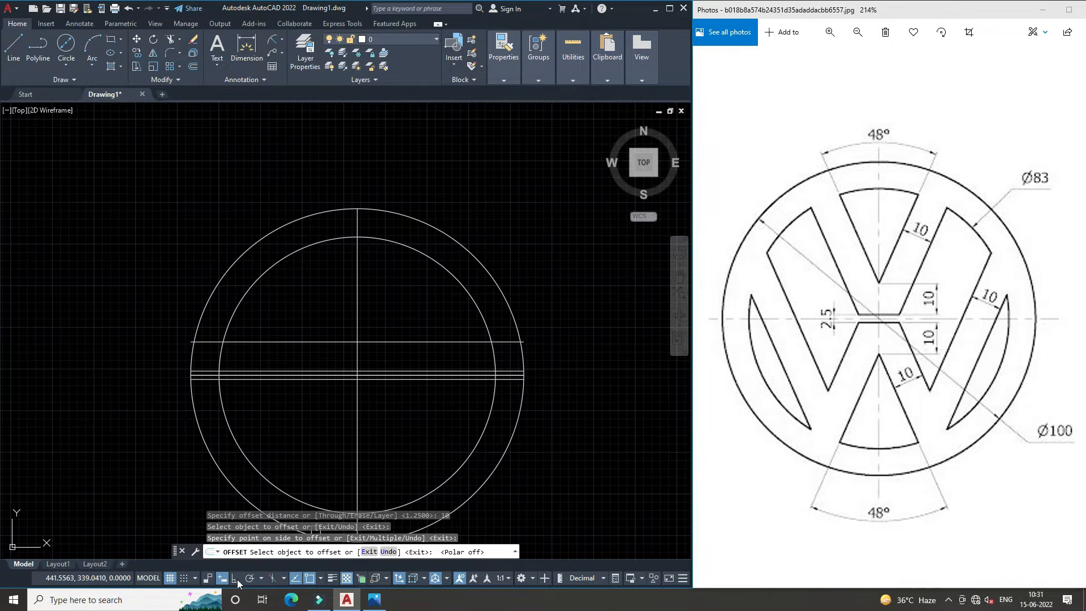
{"action": "left_click", "coordinate": [250, 579]}
{"action": "left_click", "coordinate": [262, 578]}
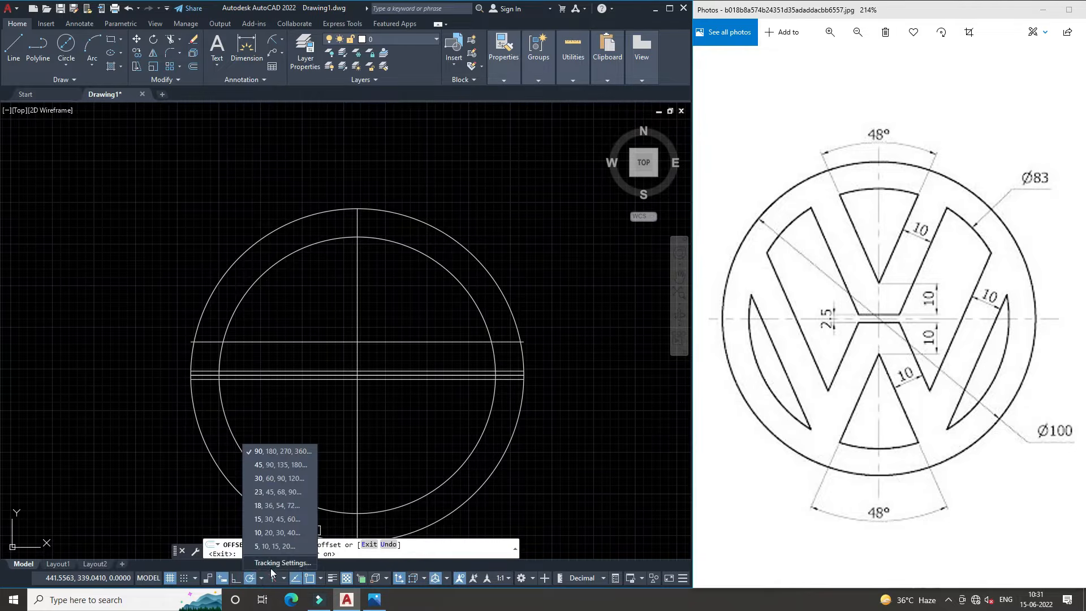
{"action": "left_click", "coordinate": [273, 563]}
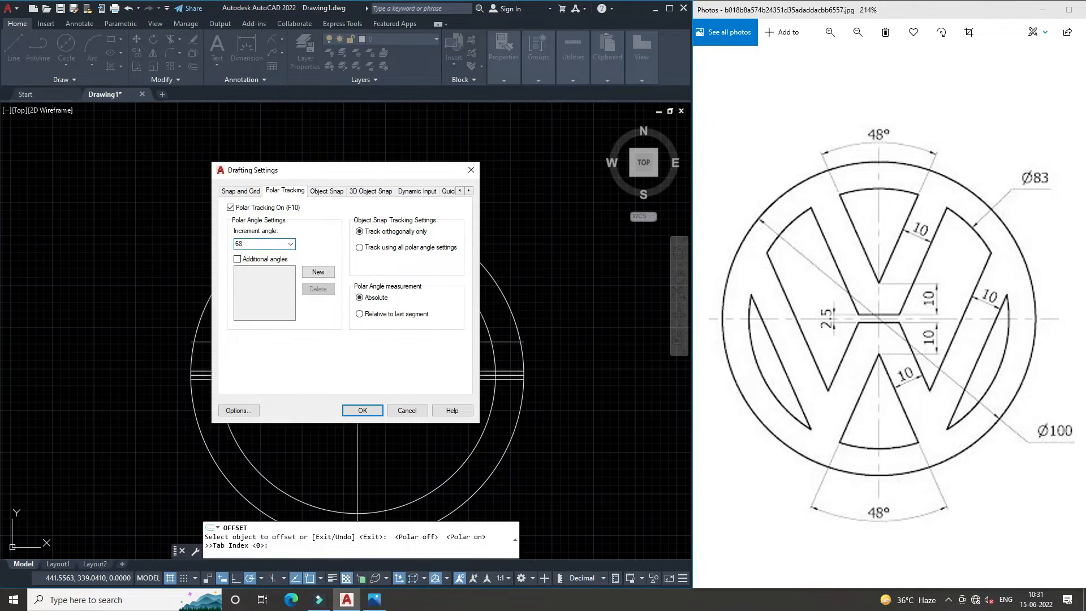
{"action": "key", "text": "Return"}
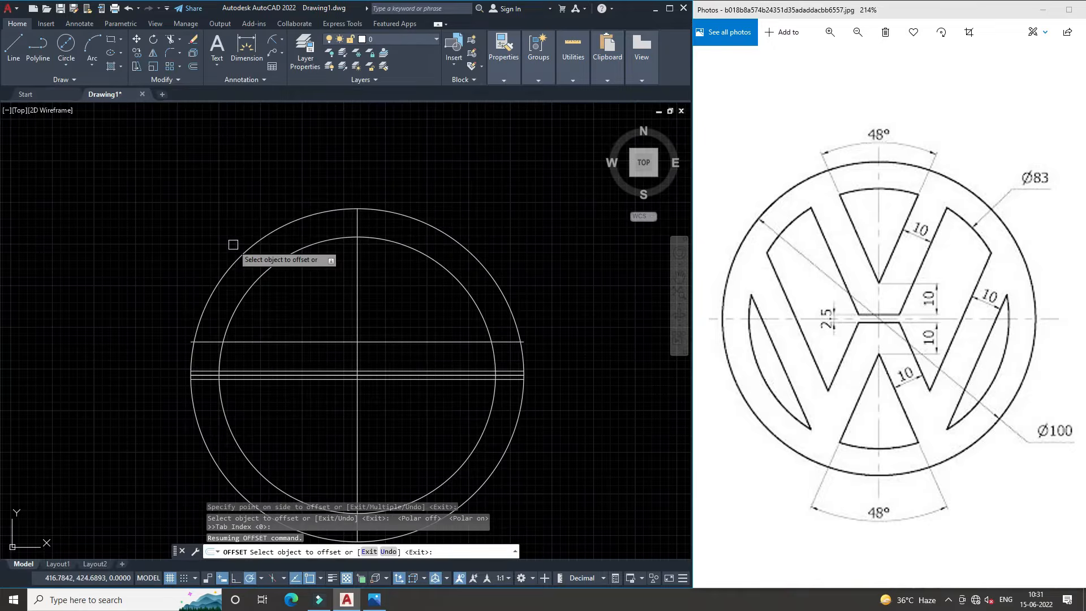
Draw a line about 57.7 long at 68° from the intersection of the vertical centre line and the topmost horizontal line, past the outer circle.
{"action": "left_click", "coordinate": [10, 55]}
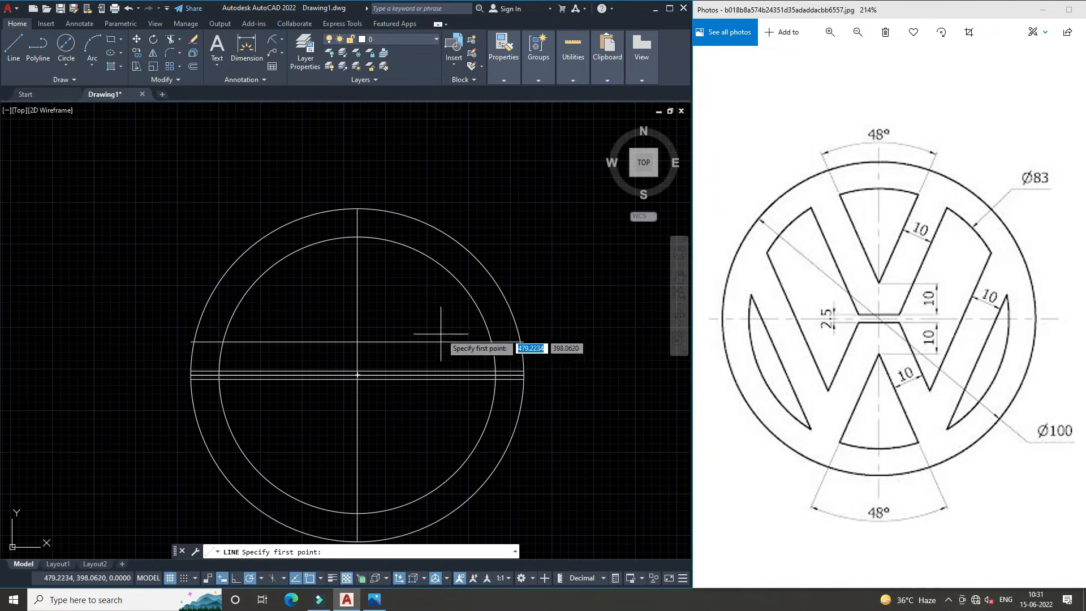
{"action": "left_click", "coordinate": [358, 341]}
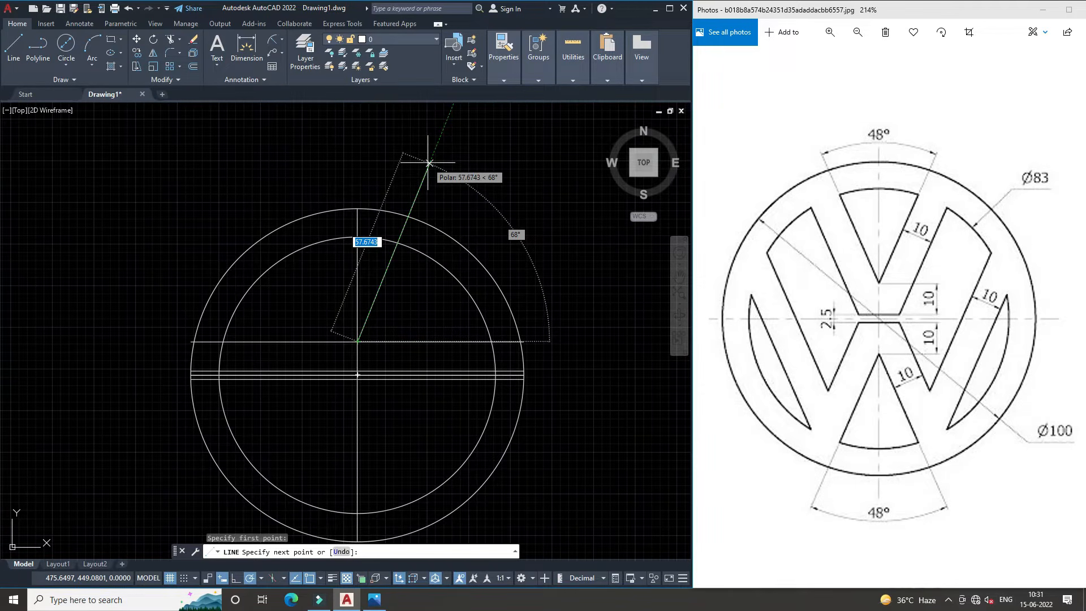
{"action": "left_click", "coordinate": [430, 163]}
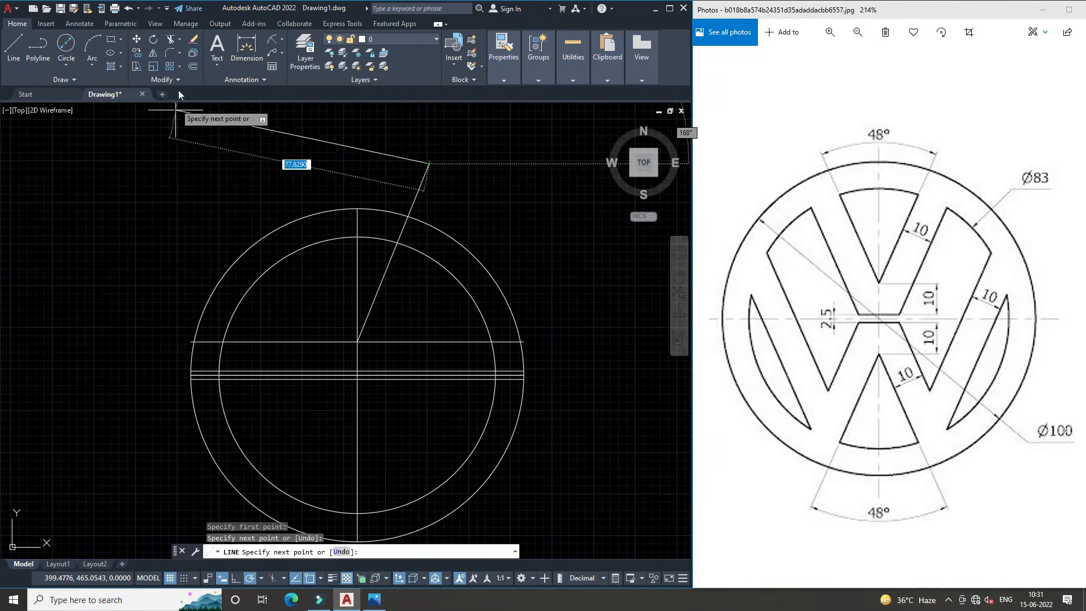
Mirror the slanted line about the vertical centre line, keeping the source line.
{"action": "left_click", "coordinate": [153, 55]}
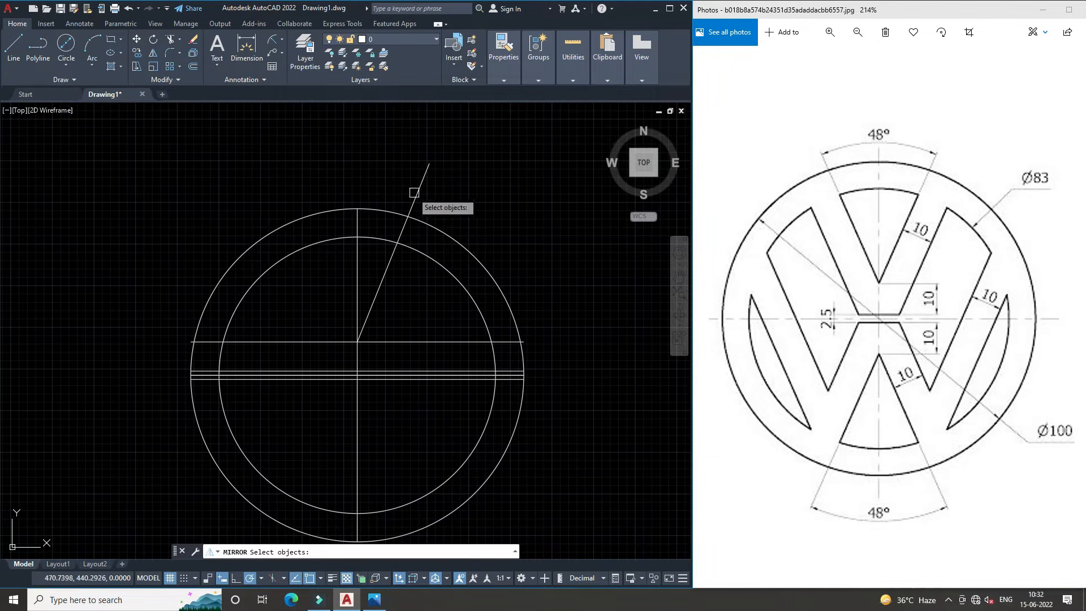
{"action": "left_click", "coordinate": [417, 195]}
{"action": "key", "text": "Return"}
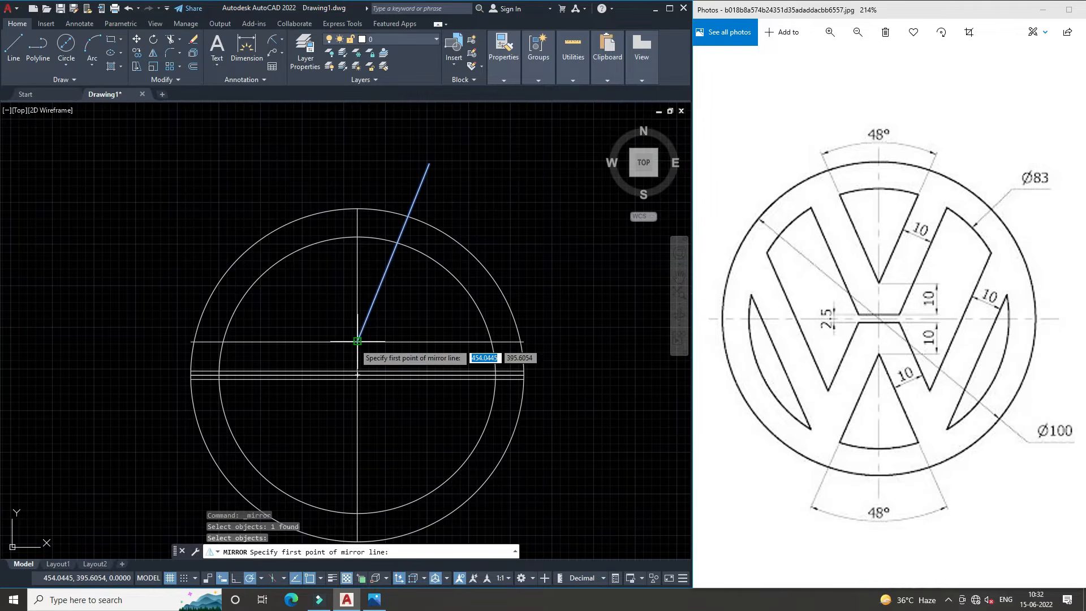
{"action": "left_click", "coordinate": [358, 341]}
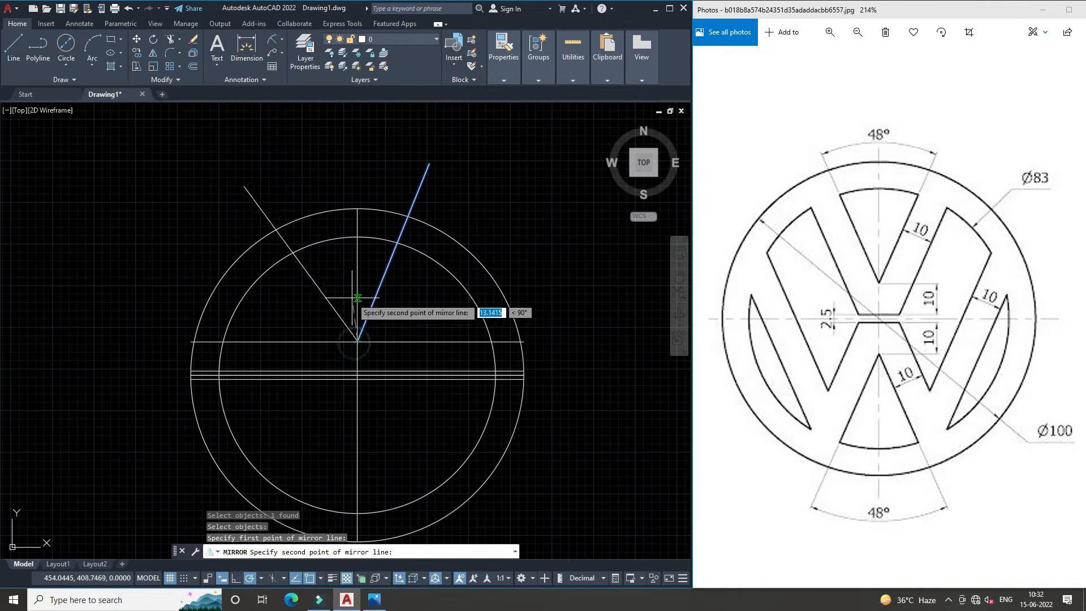
{"action": "left_click", "coordinate": [357, 237]}
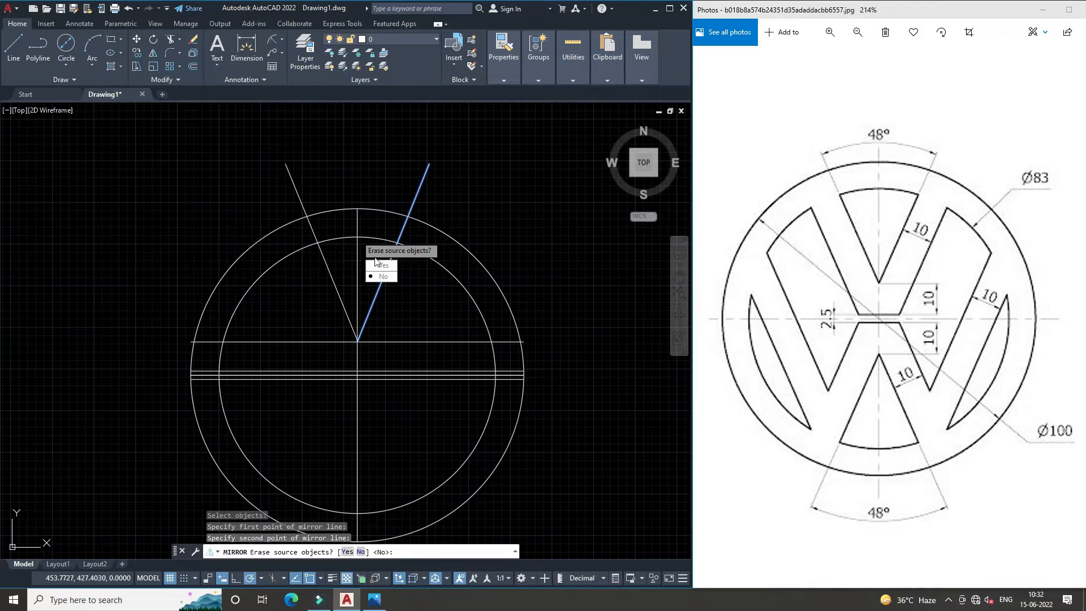
{"action": "left_click", "coordinate": [384, 277]}
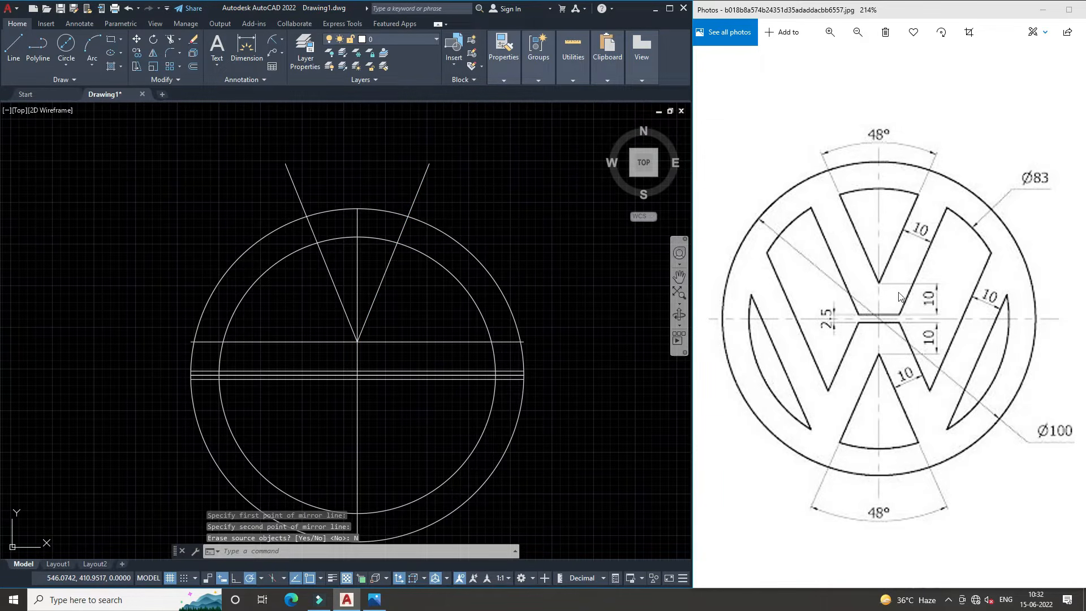
Offset both slanted lines outward by 10, away from the vertical centre line.
{"action": "left_click", "coordinate": [194, 67]}
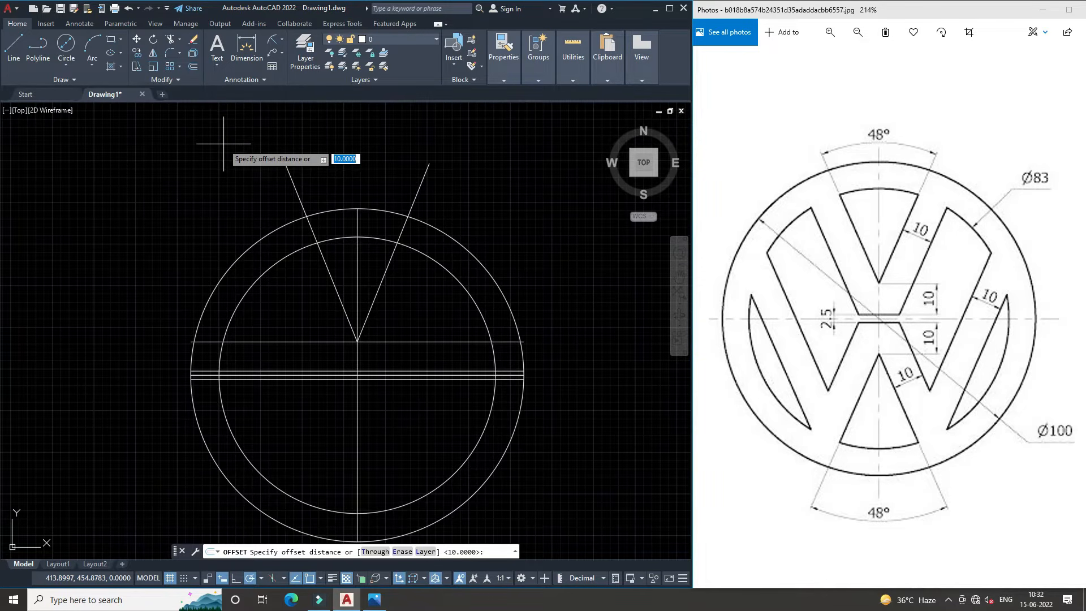
{"action": "key", "text": "Return"}
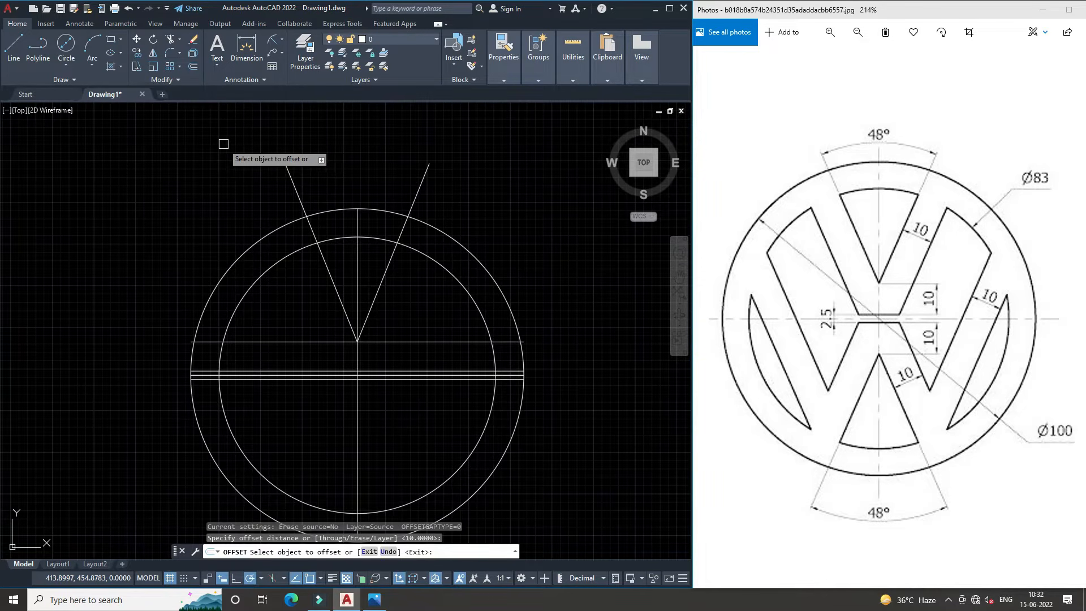
{"action": "left_click", "coordinate": [329, 271]}
{"action": "left_click", "coordinate": [298, 292]}
{"action": "left_click", "coordinate": [379, 287]}
{"action": "left_click", "coordinate": [400, 309]}
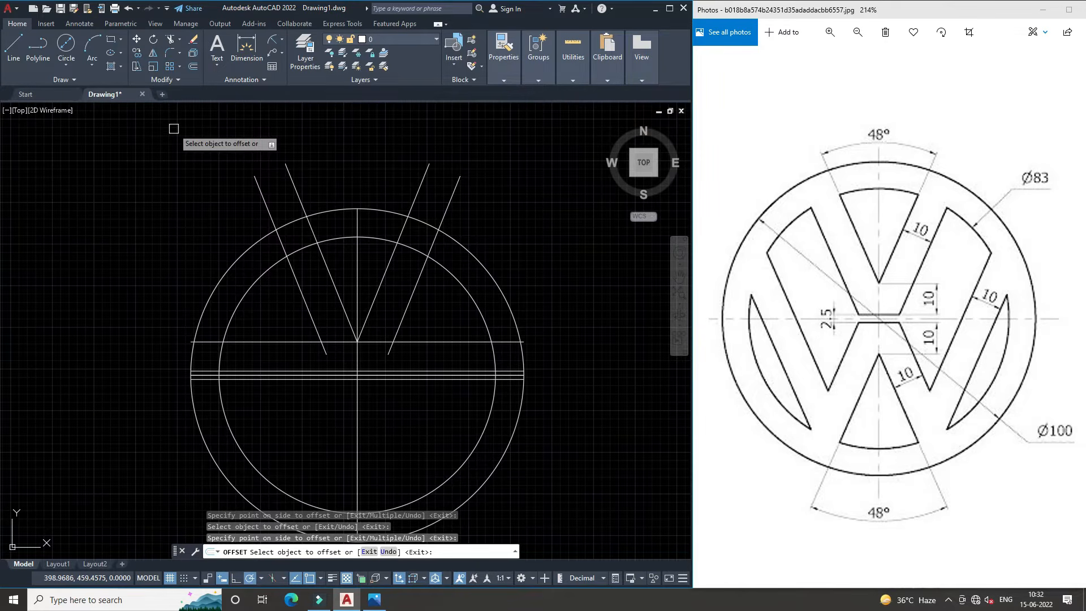
{"action": "key", "text": "Escape"}
{"action": "key", "text": "Escape"}
{"action": "key", "text": "Escape"}
Trim the ends of the four slanted lines that extend beyond the outer circle.
{"action": "type", "text": "t"}
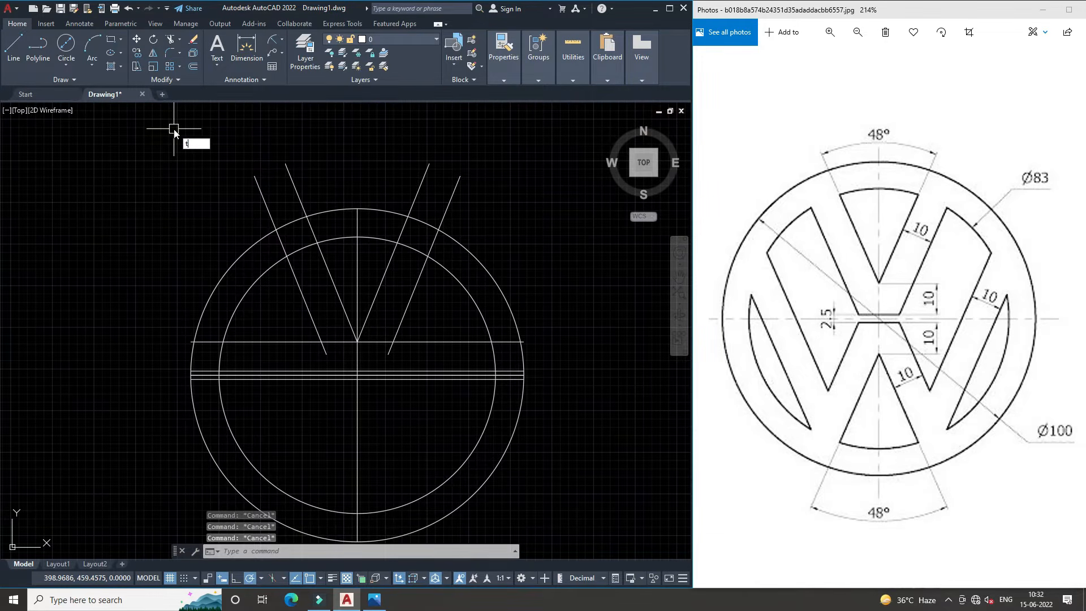
{"action": "type", "text": "r"}
{"action": "key", "text": "Return"}
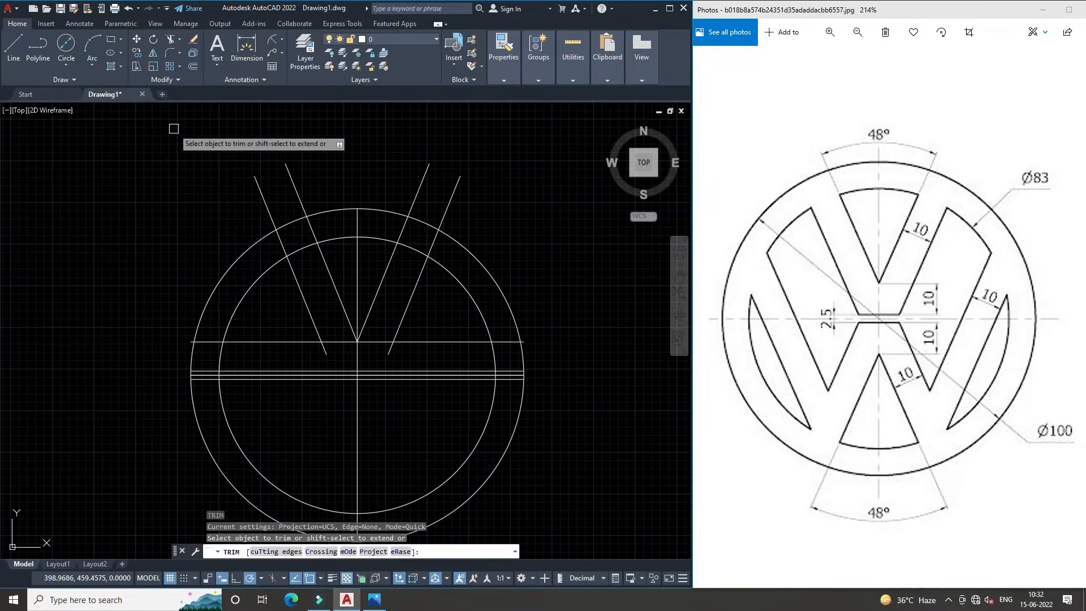
{"action": "left_click_drag", "start_coordinate": [298, 172], "coordinate": [250, 192]}
{"action": "left_click_drag", "start_coordinate": [394, 165], "coordinate": [461, 219]}
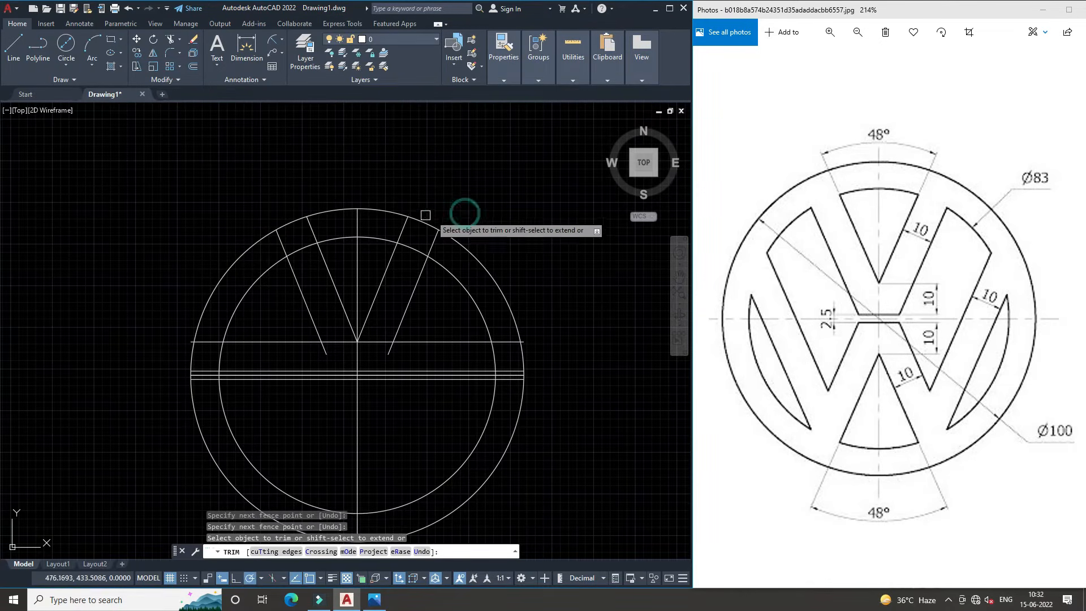
Trim the slanted lines between the inner and outer circles, and the inner circle's arcs between each parallel pair of slanted lines.
{"action": "scroll", "coordinate": [321, 234], "scroll_direction": "up", "scroll_amount": 2}
{"action": "left_click_drag", "start_coordinate": [327, 221], "coordinate": [250, 255]}
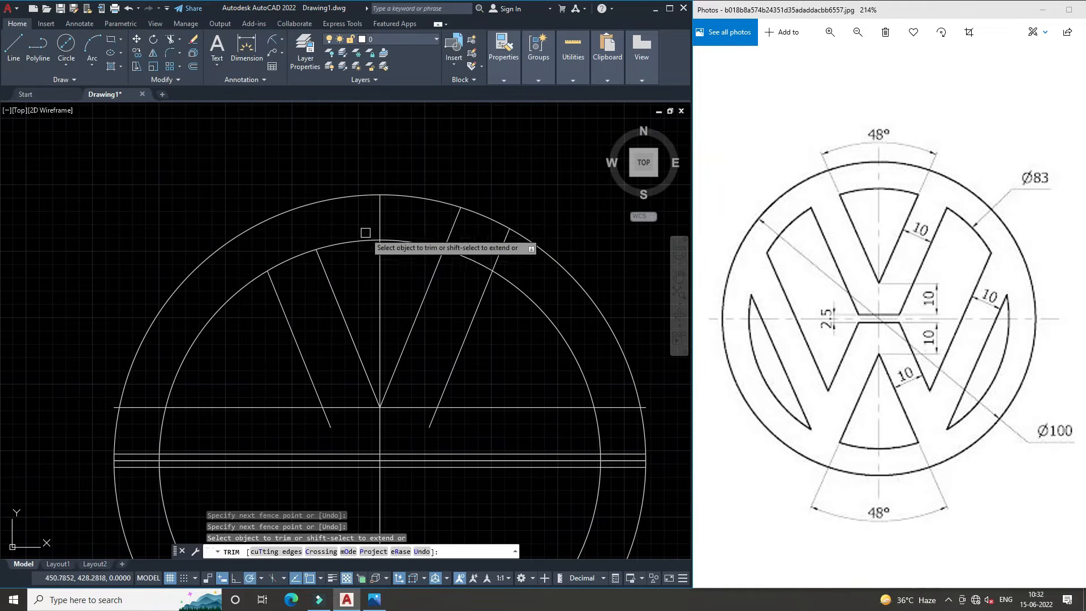
{"action": "mouse_move", "coordinate": [421, 227]}
{"action": "left_mouse_down"}
{"action": "mouse_move", "coordinate": [474, 233]}
{"action": "mouse_move", "coordinate": [506, 251]}
{"action": "mouse_move", "coordinate": [455, 280]}
{"action": "left_mouse_up"}
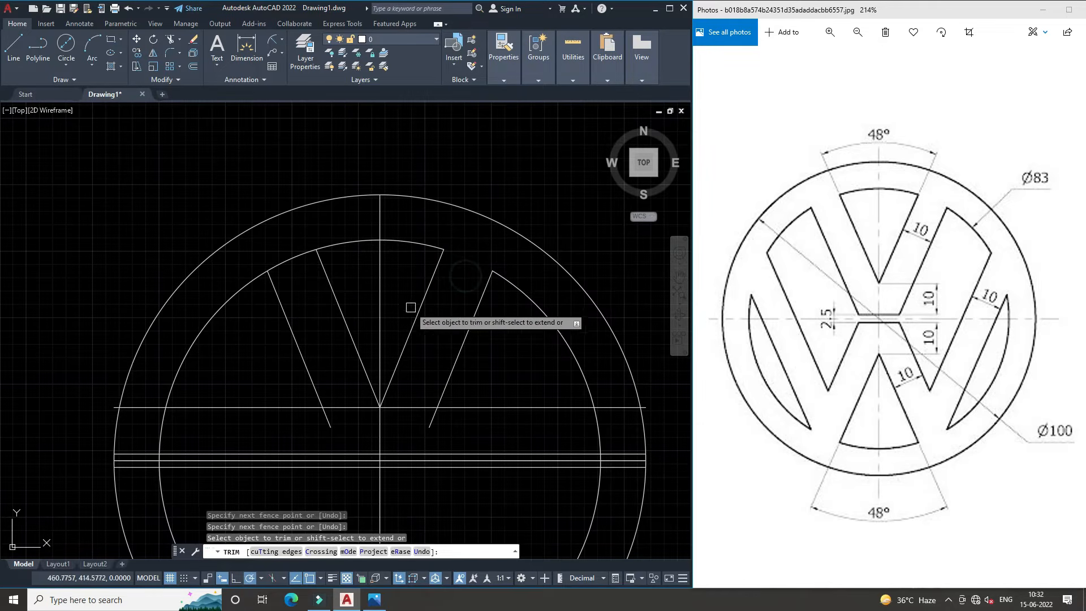
{"action": "mouse_move", "coordinate": [307, 266]}
{"action": "left_mouse_down"}
{"action": "mouse_move", "coordinate": [270, 240]}
{"action": "mouse_move", "coordinate": [281, 247]}
{"action": "left_mouse_up"}
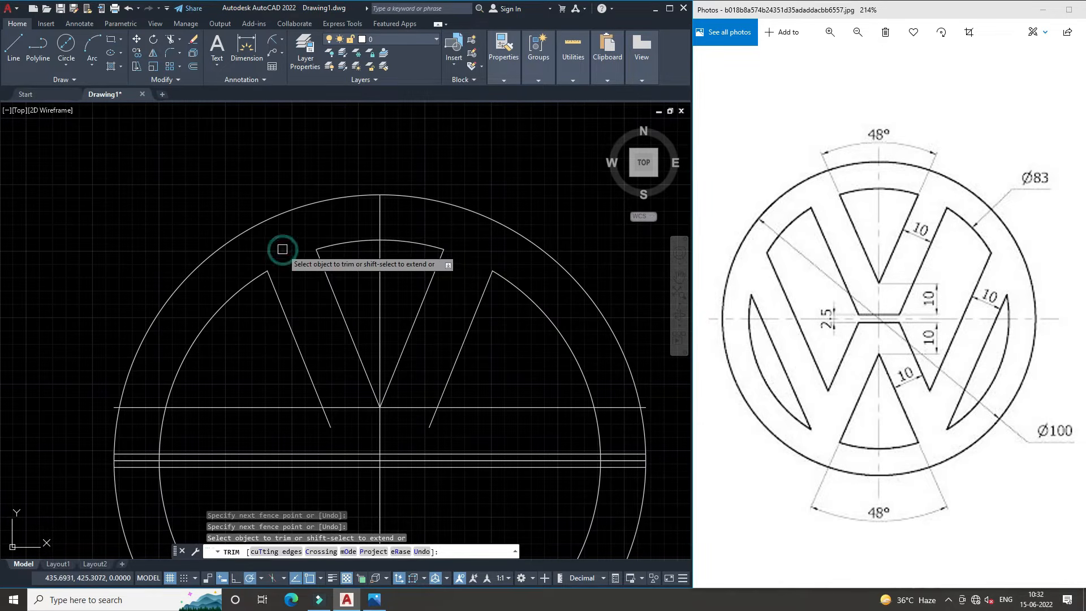
Extend the outer slanted lines down to the horizontal line just above the centre line, and trim that line's ends outside them.
{"action": "scroll", "coordinate": [287, 246], "scroll_direction": "up", "scroll_amount": 2}
{"action": "scroll", "coordinate": [280, 213], "scroll_direction": "down", "scroll_amount": 2}
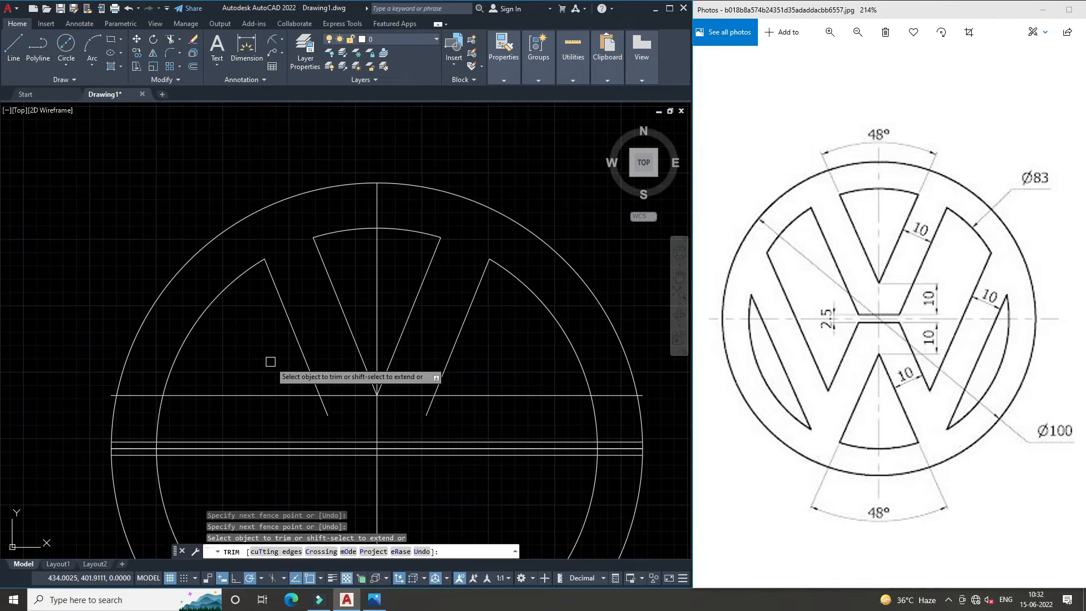
{"action": "left_click", "coordinate": [325, 407]}
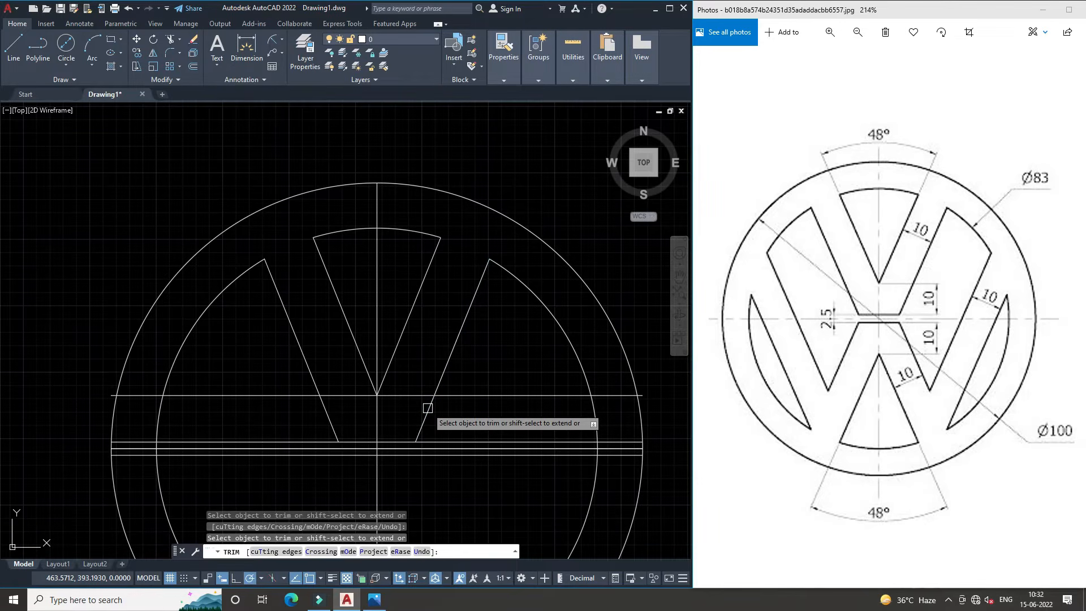
{"action": "middle_click_drag", "start_coordinate": [388, 432], "coordinate": [388, 357]}
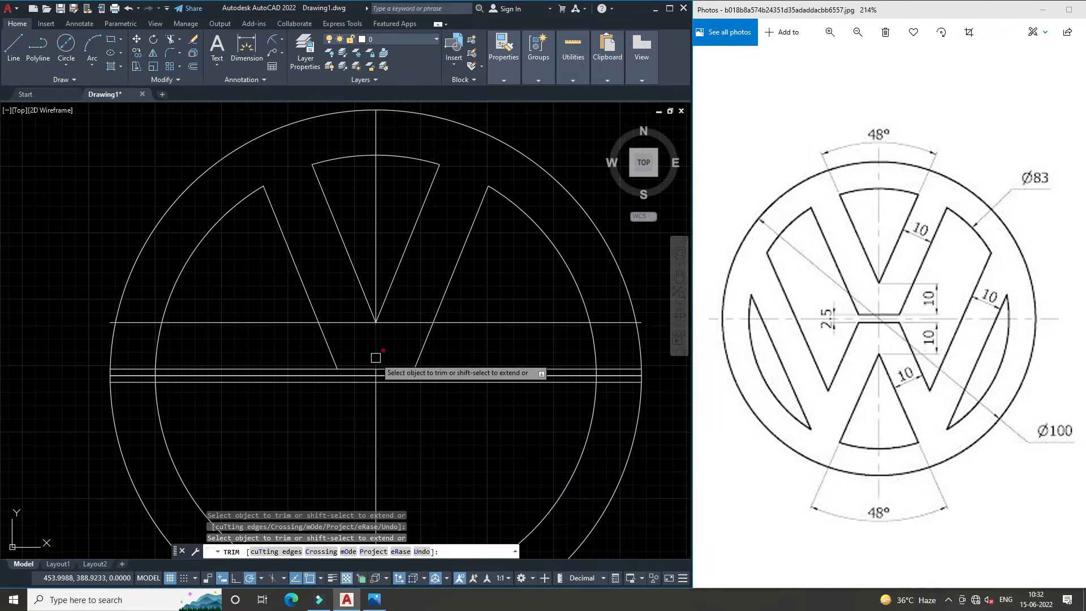
{"action": "left_click", "coordinate": [145, 369]}
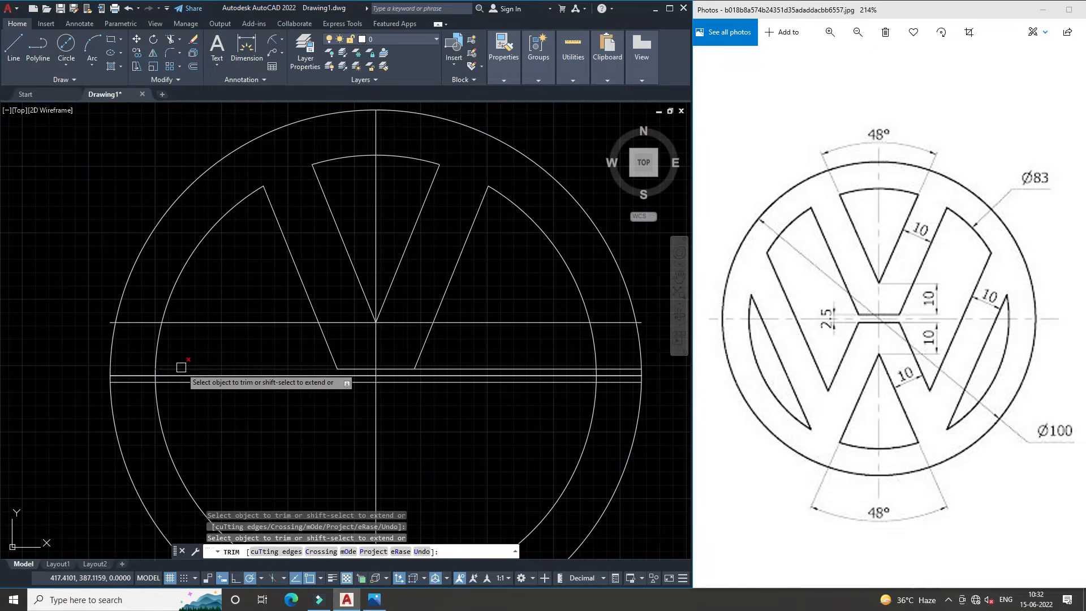
{"action": "left_click", "coordinate": [616, 367]}
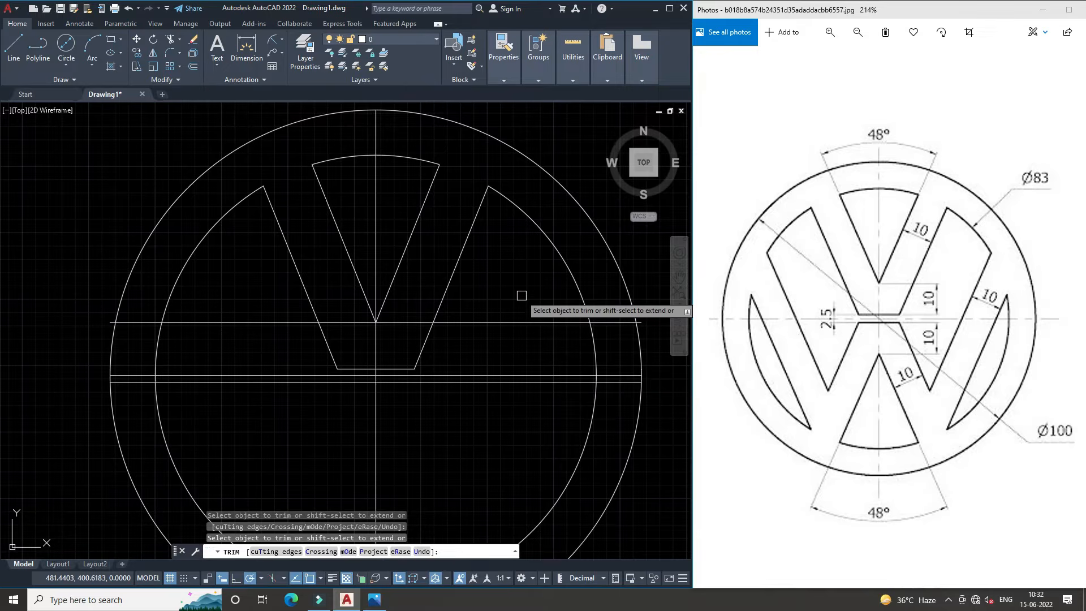
{"action": "key", "text": "Escape"}
{"action": "left_click", "coordinate": [500, 325]}
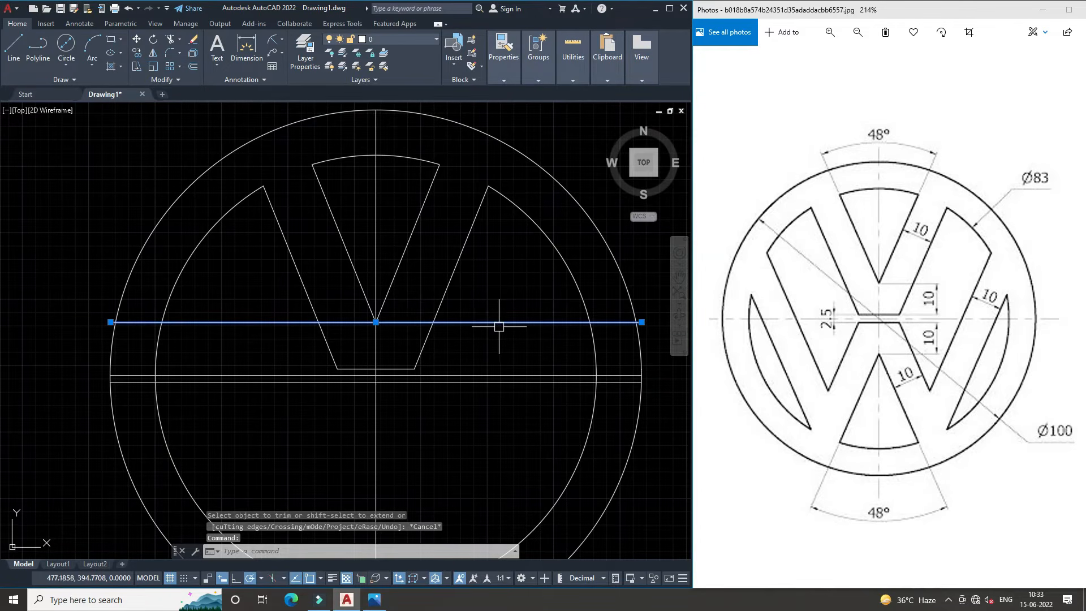
{"action": "key", "text": "Escape"}
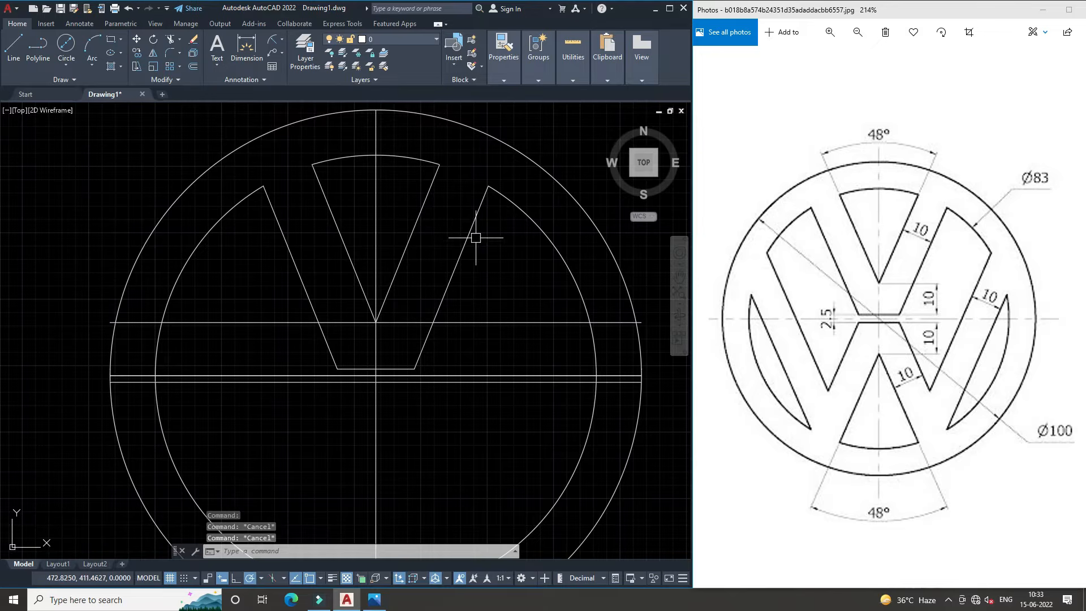
{"action": "left_click", "coordinate": [497, 227]}
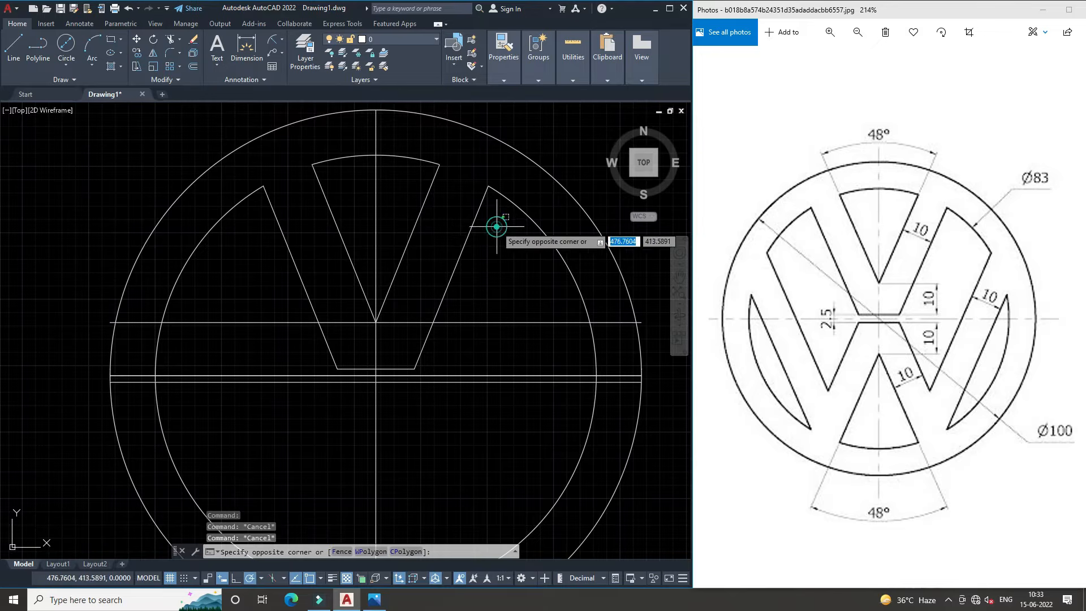
{"action": "left_click", "coordinate": [405, 267]}
{"action": "left_click", "coordinate": [356, 225]}
{"action": "left_click", "coordinate": [271, 295]}
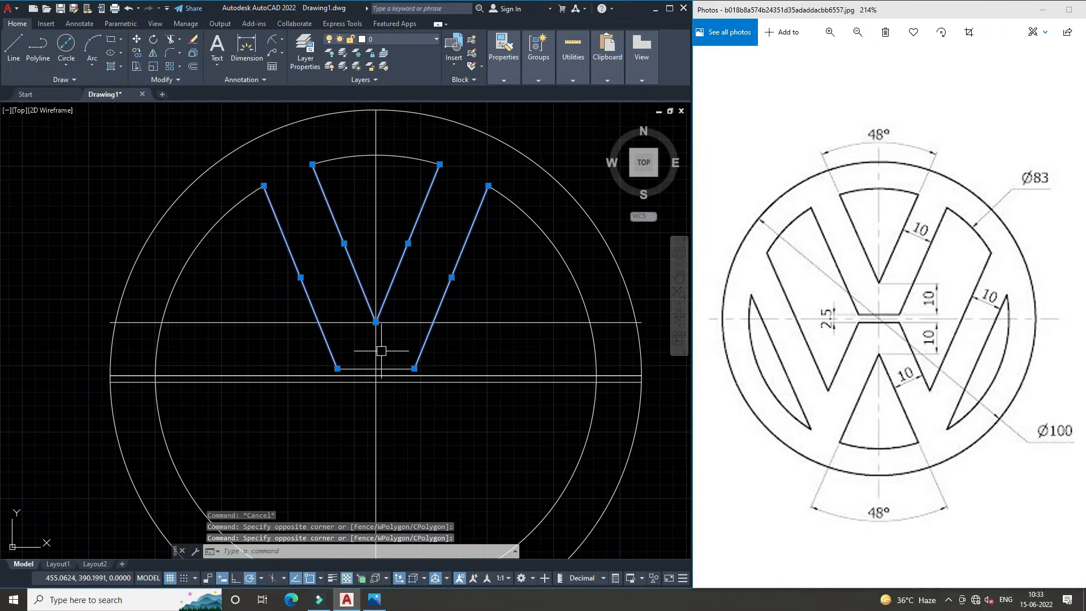
{"action": "left_click", "coordinate": [390, 373]}
{"action": "key", "text": "Escape"}
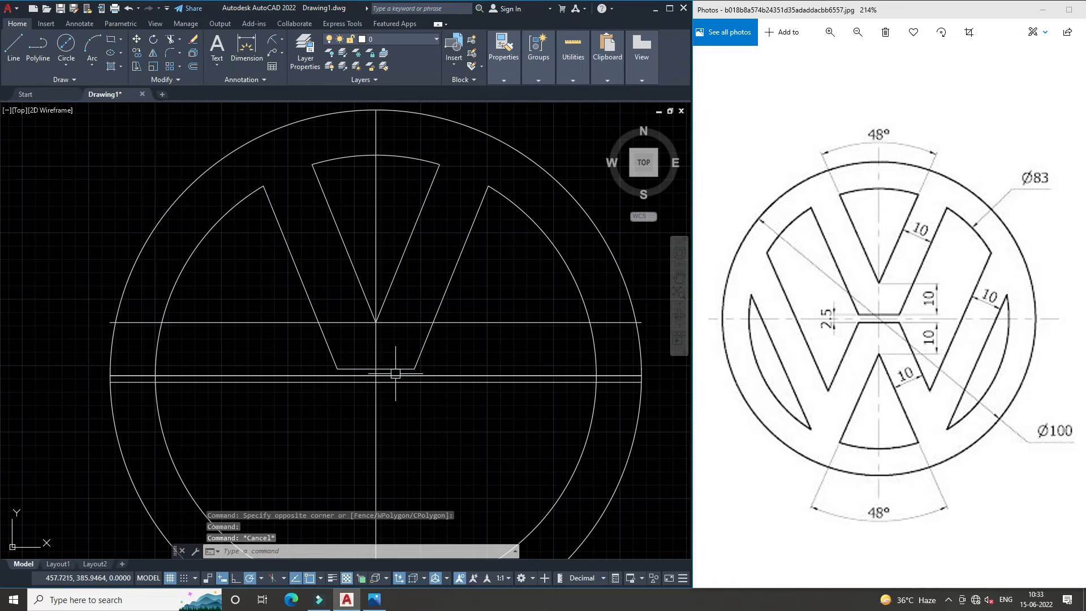
Mirror the four slanted lines and the short horizontal line about the horizontal centre line, keeping the source objects.
{"action": "left_click", "coordinate": [390, 367]}
{"action": "left_click", "coordinate": [303, 358]}
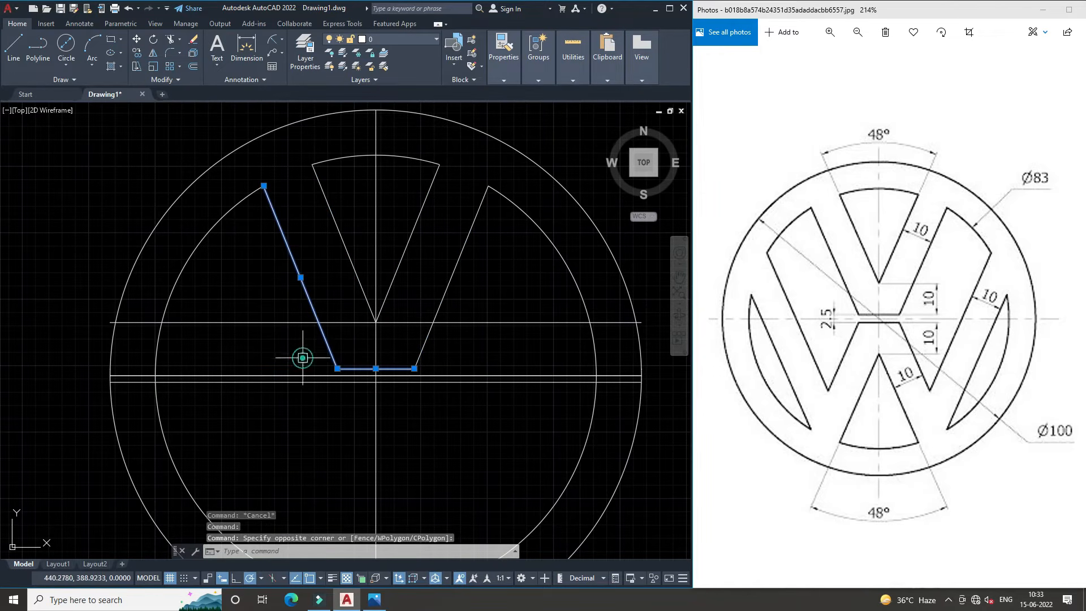
{"action": "left_click", "coordinate": [343, 229]}
{"action": "left_click", "coordinate": [407, 242]}
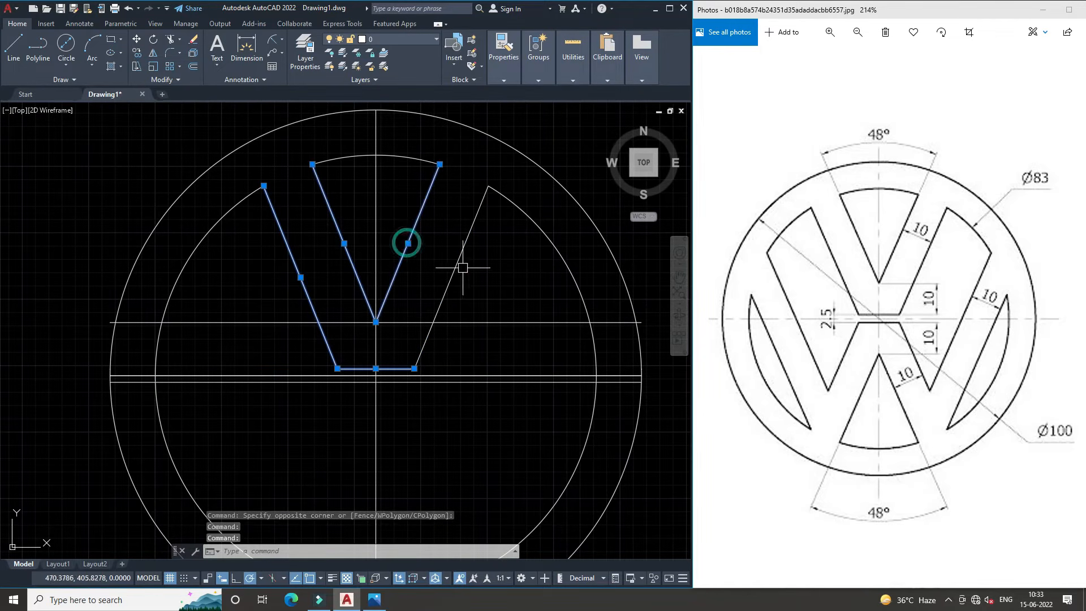
{"action": "left_click", "coordinate": [469, 254]}
{"action": "left_click", "coordinate": [432, 276]}
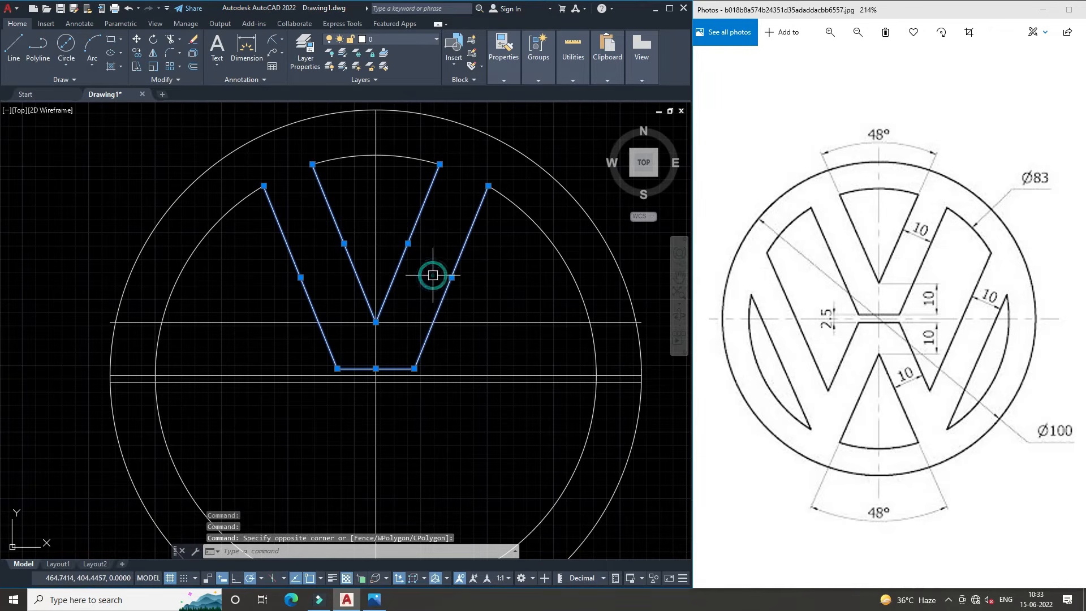
{"action": "left_click", "coordinate": [152, 52]}
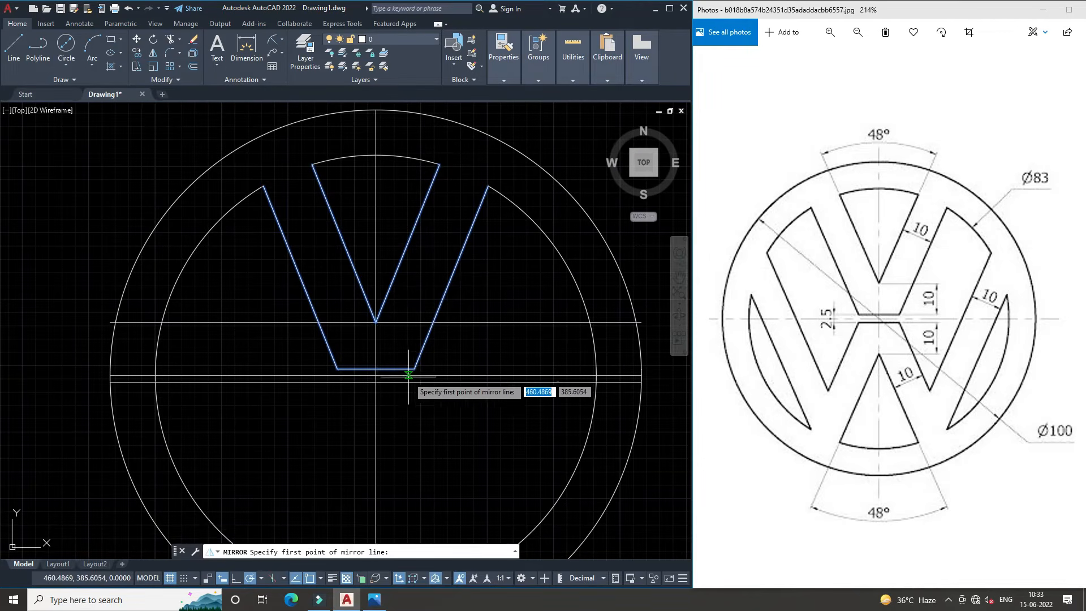
{"action": "scroll", "coordinate": [390, 376], "scroll_direction": "down", "scroll_amount": 3}
{"action": "scroll", "coordinate": [396, 379], "scroll_direction": "up", "scroll_amount": 5}
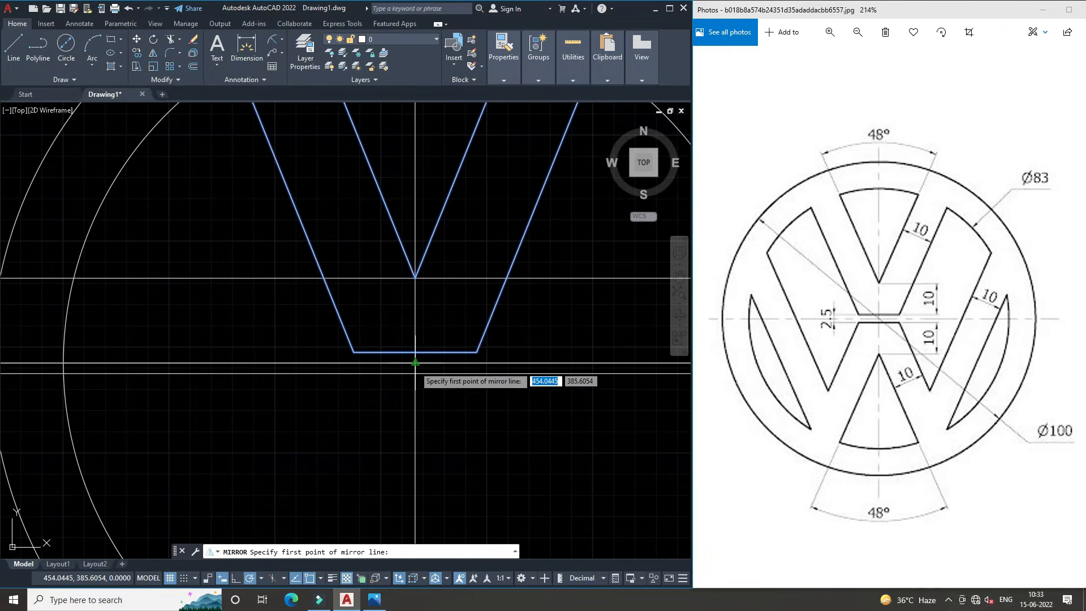
{"action": "left_click", "coordinate": [416, 362]}
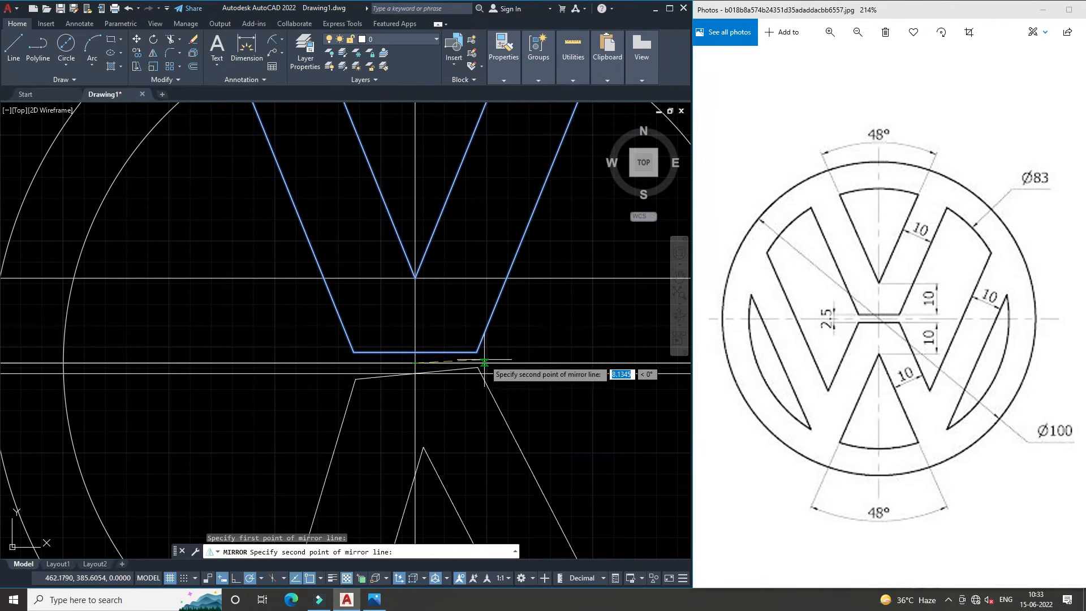
{"action": "scroll", "coordinate": [481, 362], "scroll_direction": "up", "scroll_amount": 5}
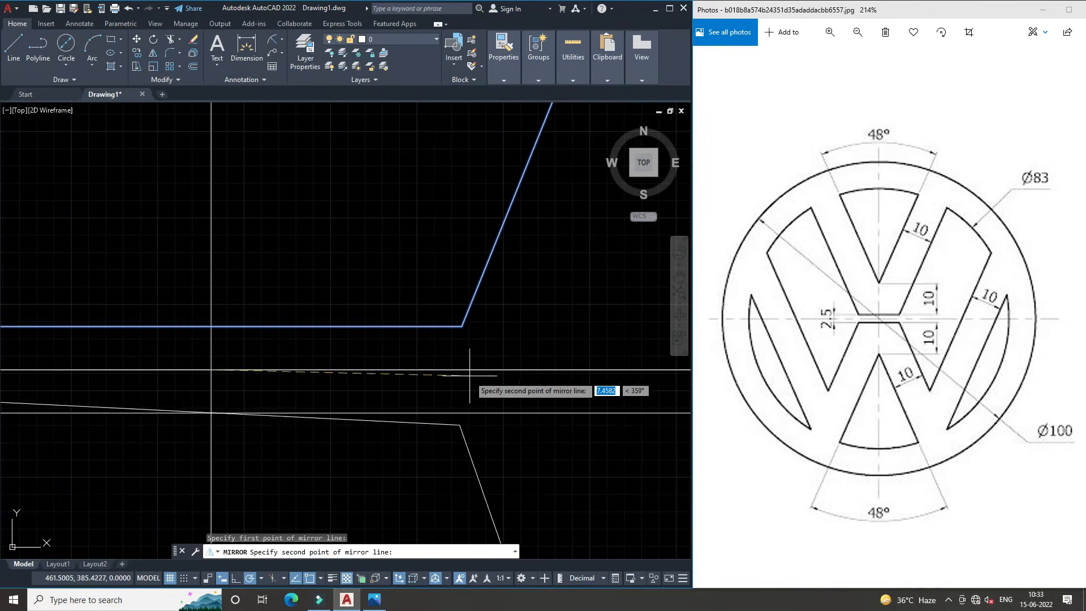
{"action": "left_click", "coordinate": [472, 370]}
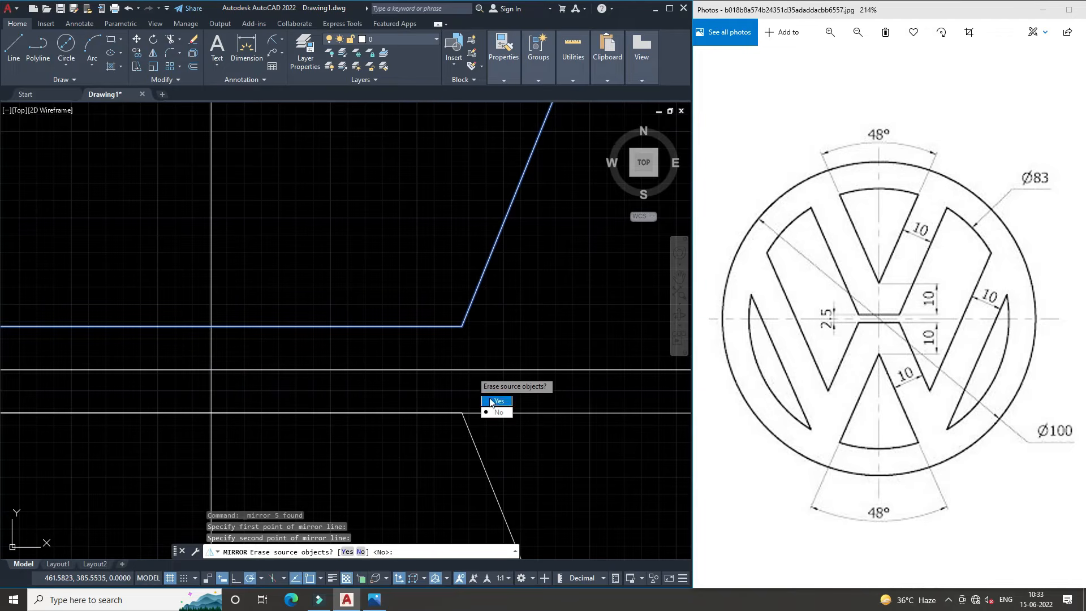
{"action": "left_click", "coordinate": [498, 419]}
Trim the inner circle's arcs between each parallel pair of slanted lines in the lower half.
{"action": "scroll", "coordinate": [412, 315], "scroll_direction": "down", "scroll_amount": 5}
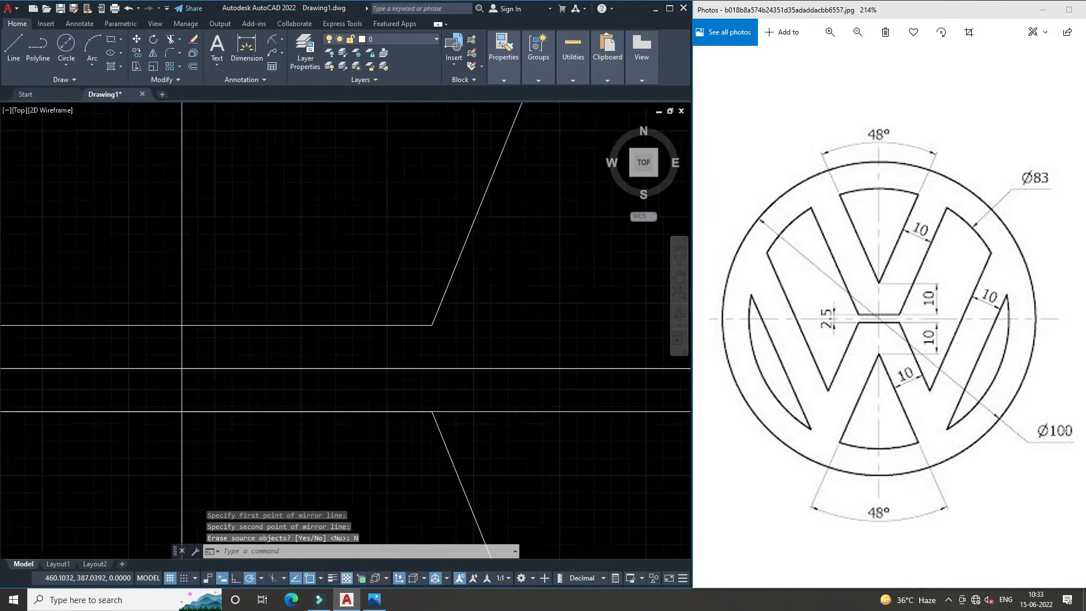
{"action": "scroll", "coordinate": [386, 316], "scroll_direction": "down", "scroll_amount": 2}
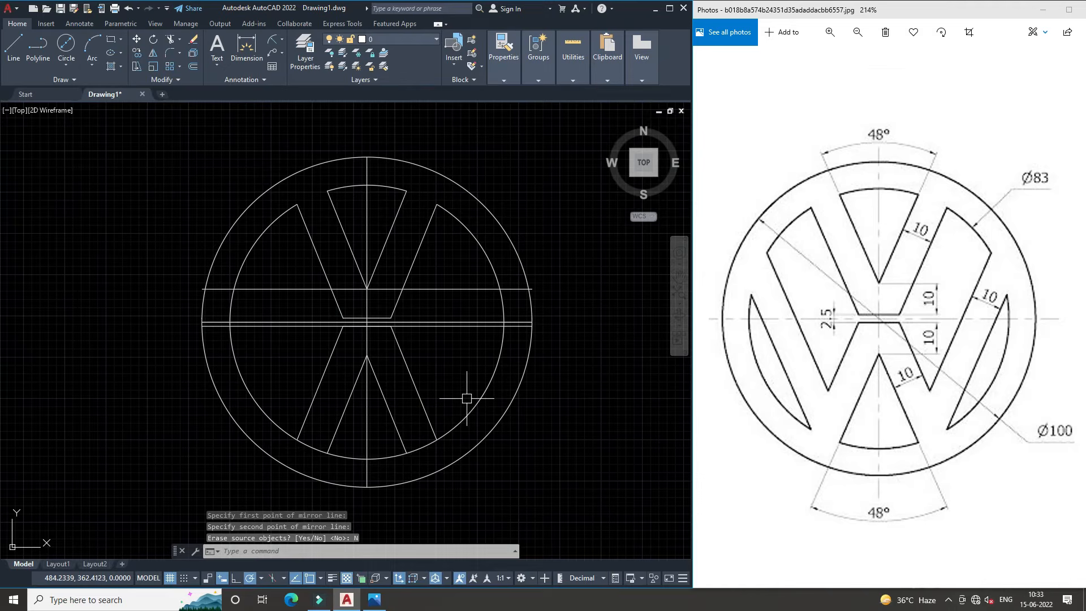
{"action": "type", "text": "tr"}
{"action": "key", "text": "Return"}
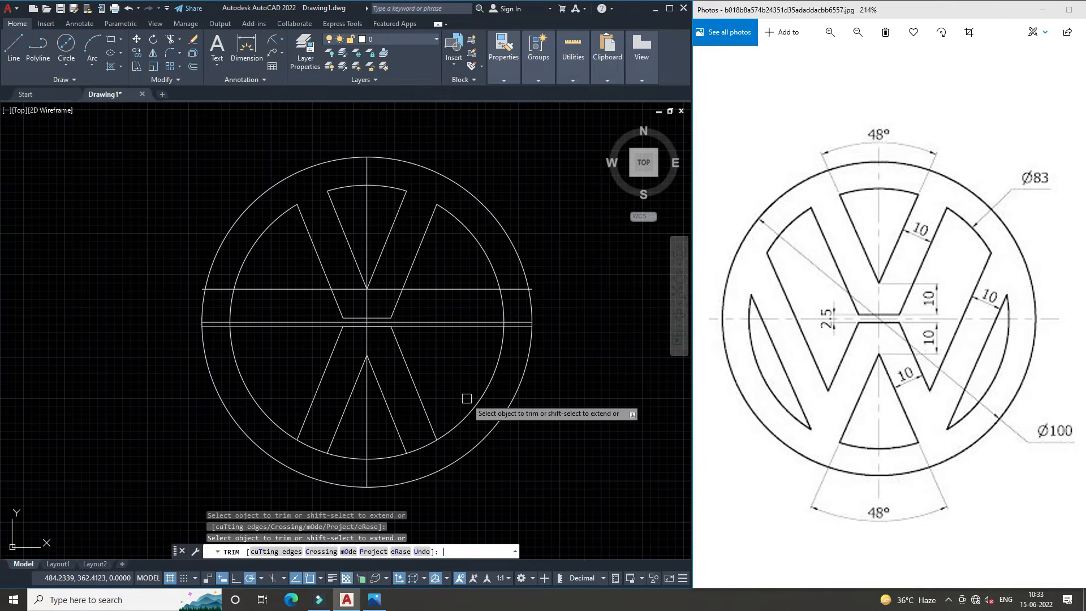
{"action": "left_click", "coordinate": [423, 451]}
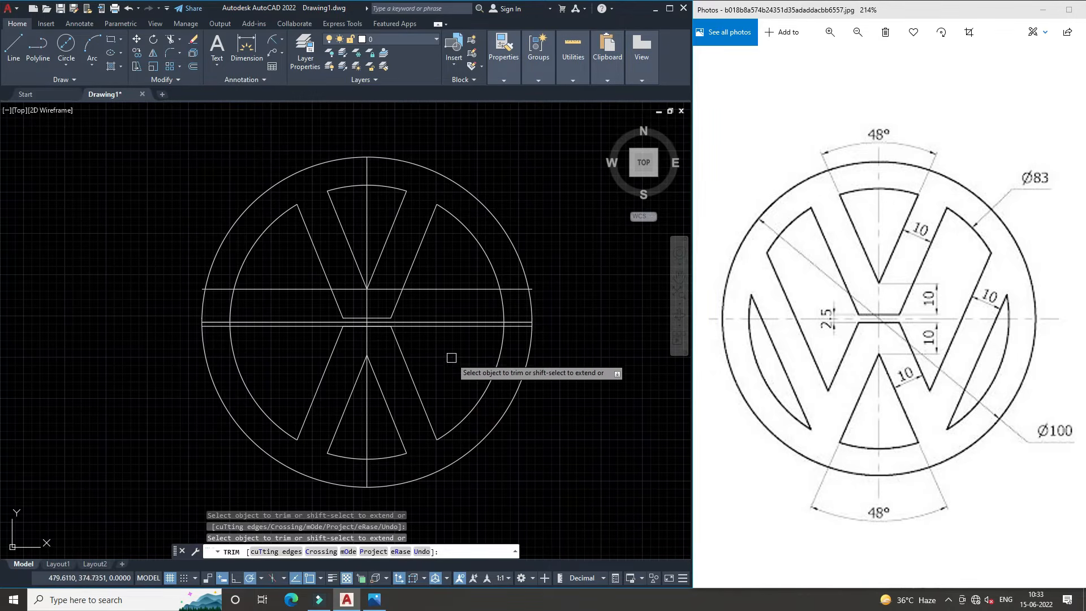
{"action": "key", "text": "Escape"}
Delete the full-width horizontal construction lines and the vertical centre line.
{"action": "left_click", "coordinate": [467, 321]}
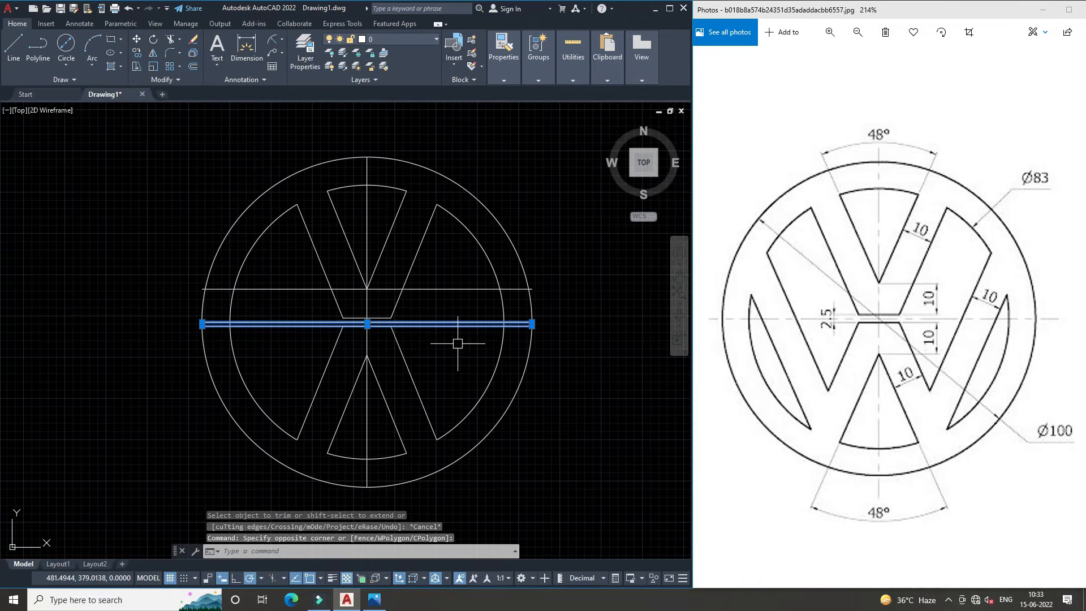
{"action": "key", "text": "Delete"}
{"action": "left_click", "coordinate": [465, 290]}
{"action": "key", "text": "Delete"}
{"action": "left_click", "coordinate": [366, 224]}
{"action": "key", "text": "Delete"}
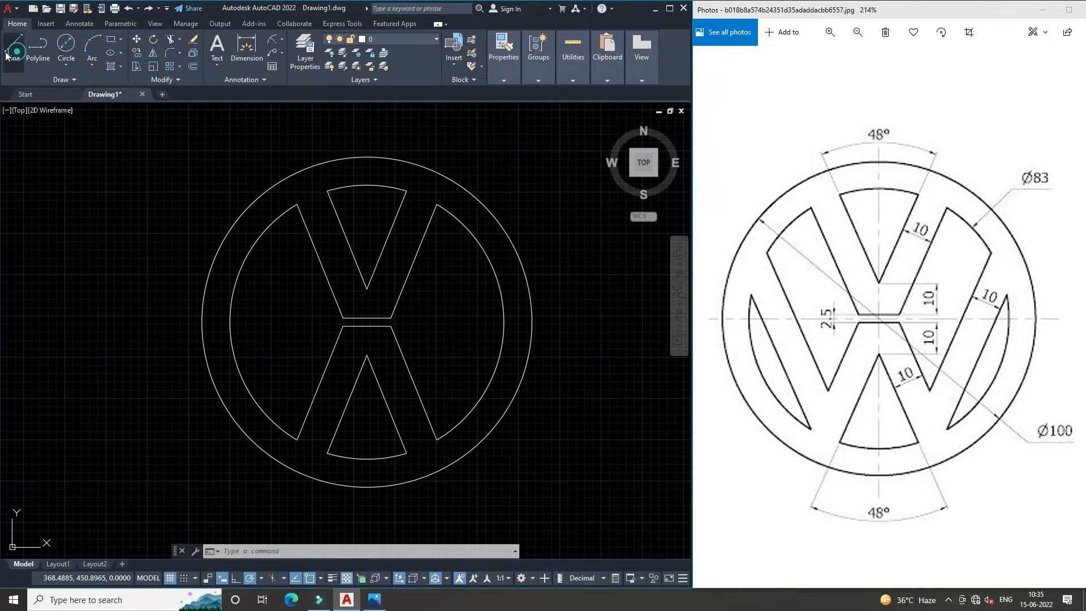
Draw a slanted line from the lower end of the lower-right leg up past the outer circle, parallel to the V's outer right line.
{"action": "left_click", "coordinate": [12, 48]}
{"action": "left_click", "coordinate": [437, 439]}
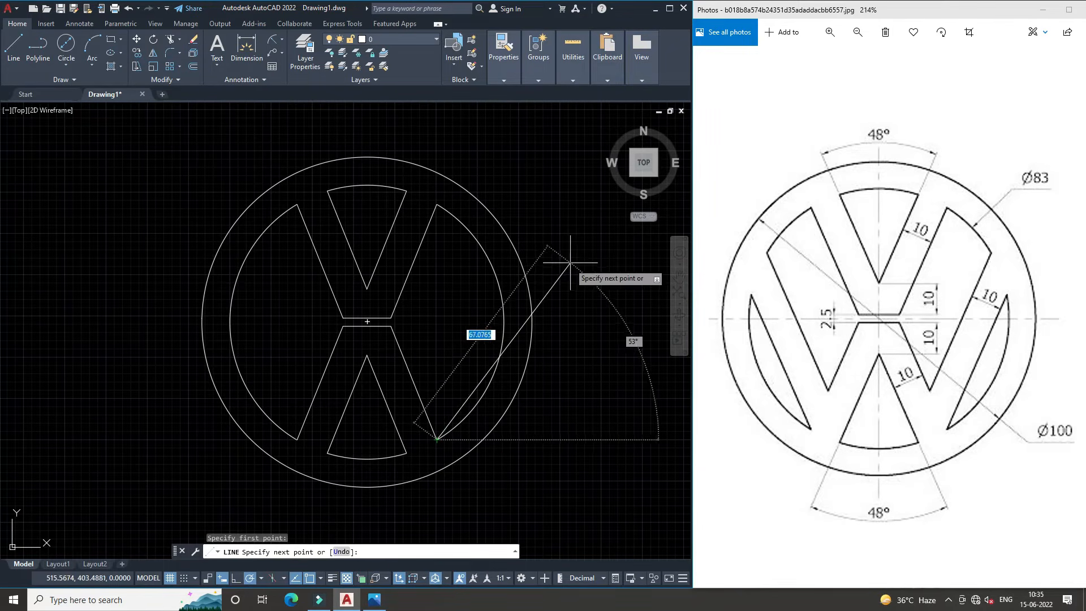
{"action": "left_click", "coordinate": [529, 212]}
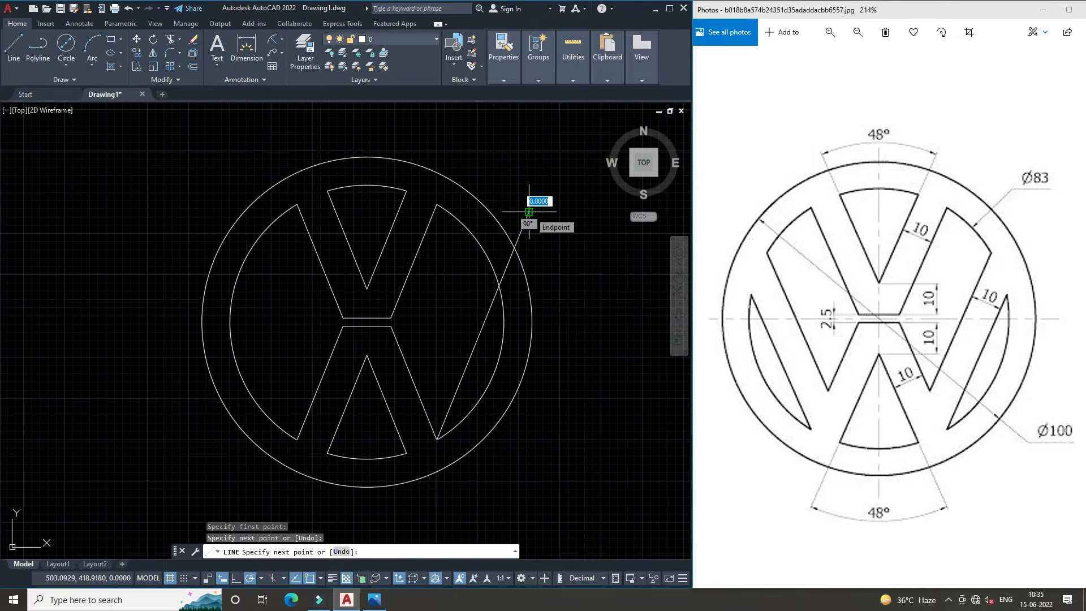
{"action": "key", "text": "Escape"}
Offset the new slanted line by 10 toward the centre of the logo.
{"action": "left_click", "coordinate": [193, 66]}
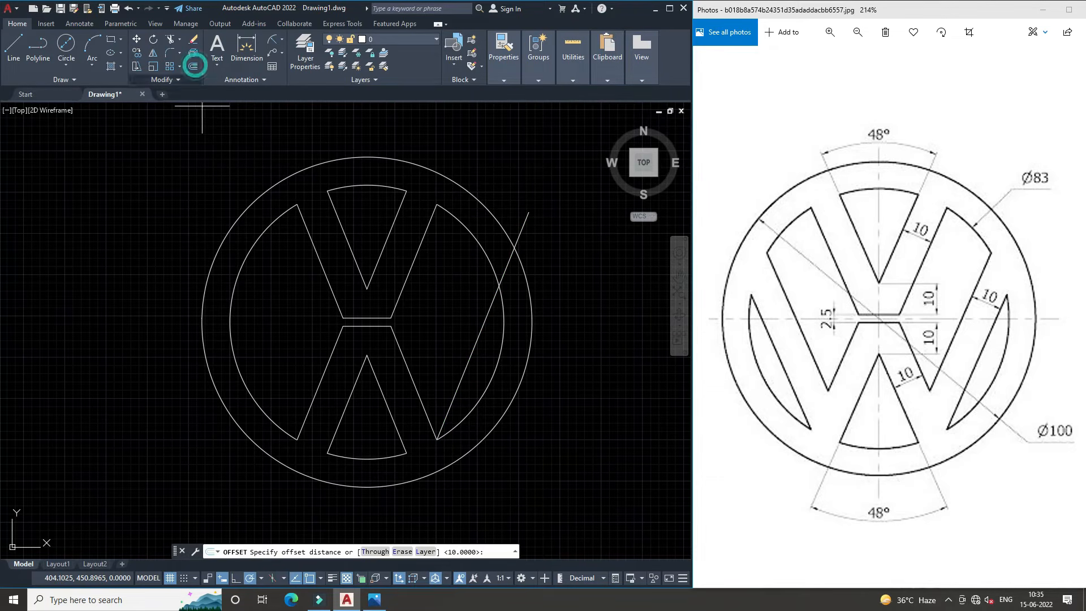
{"action": "key", "text": "Return"}
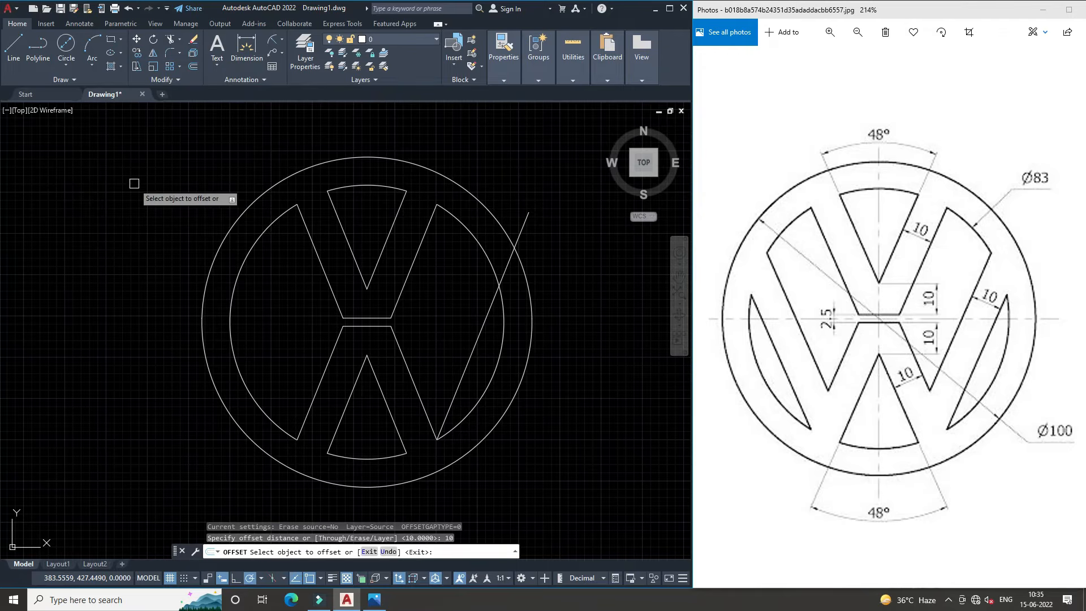
{"action": "left_click", "coordinate": [470, 354]}
{"action": "left_click", "coordinate": [451, 345]}
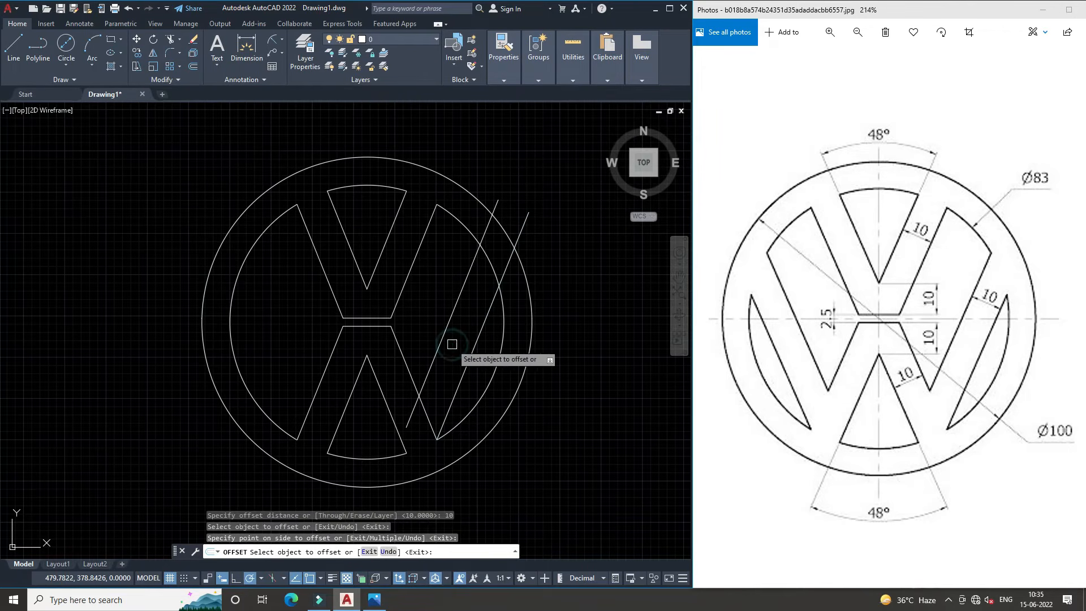
{"action": "key", "text": "Escape"}
{"action": "key", "text": "Escape"}
{"action": "key", "text": "Escape"}
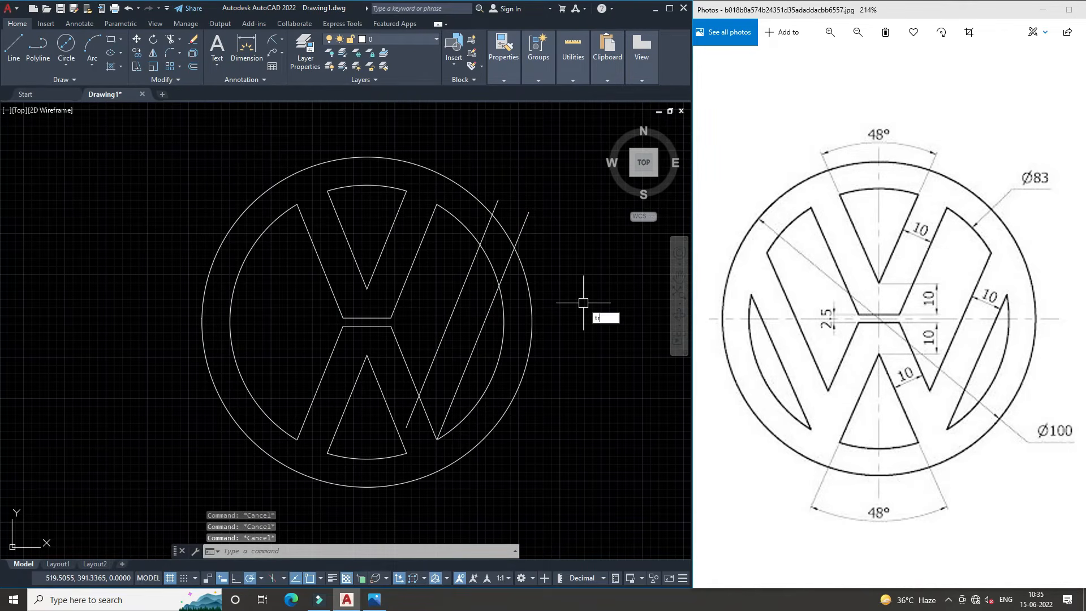
Trim both right slanted lines beyond the inner circle, the arc between them, and the overhangs where the inner line meets the lower-right leg.
{"action": "key", "text": "Return"}
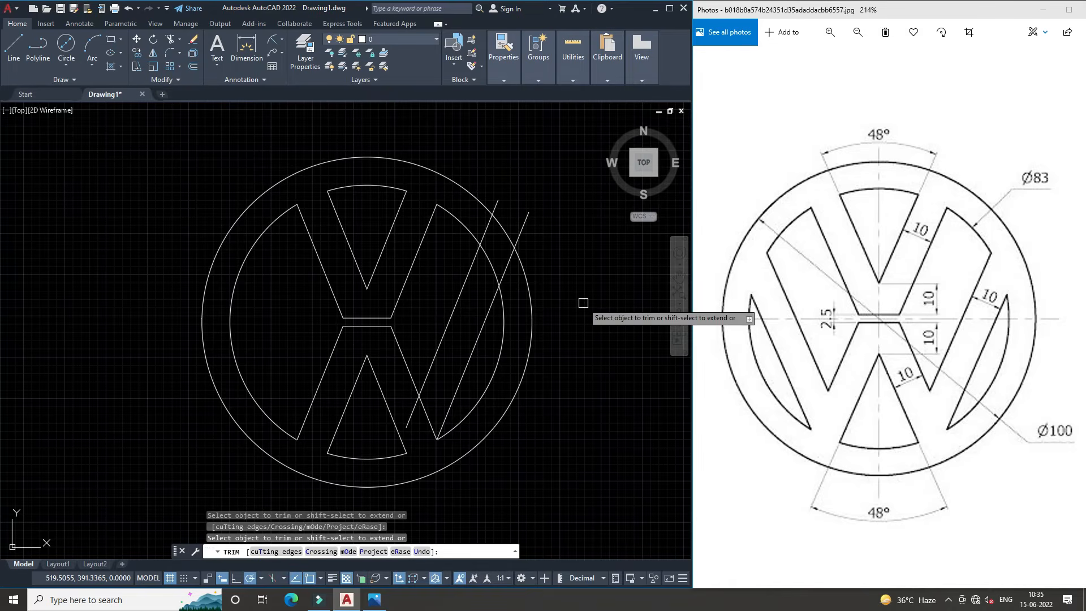
{"action": "left_click", "coordinate": [411, 418]}
{"action": "left_click", "coordinate": [428, 417]}
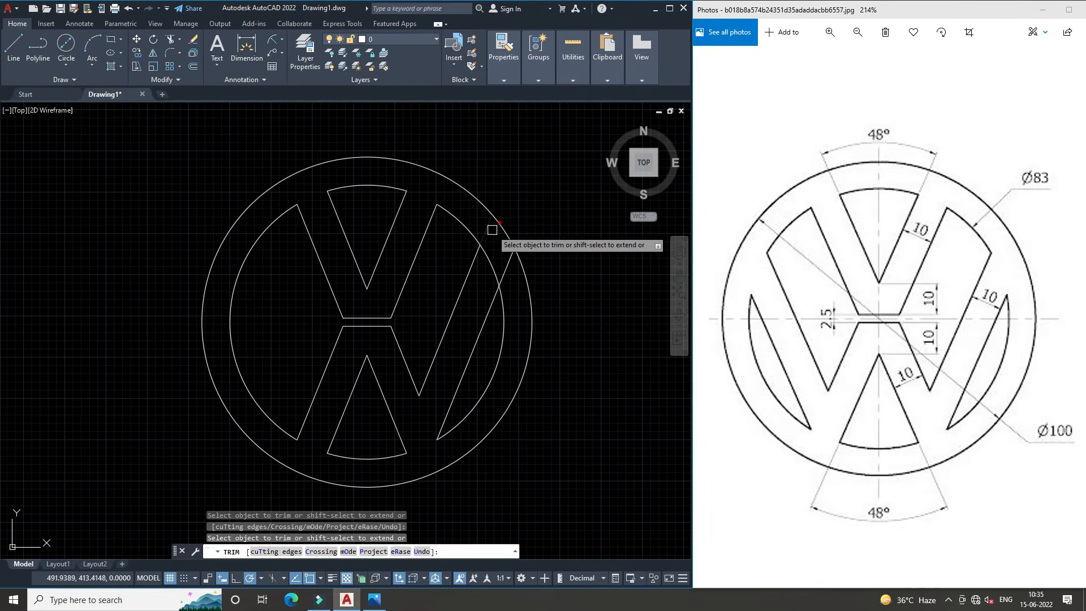
{"action": "left_click", "coordinate": [502, 266]}
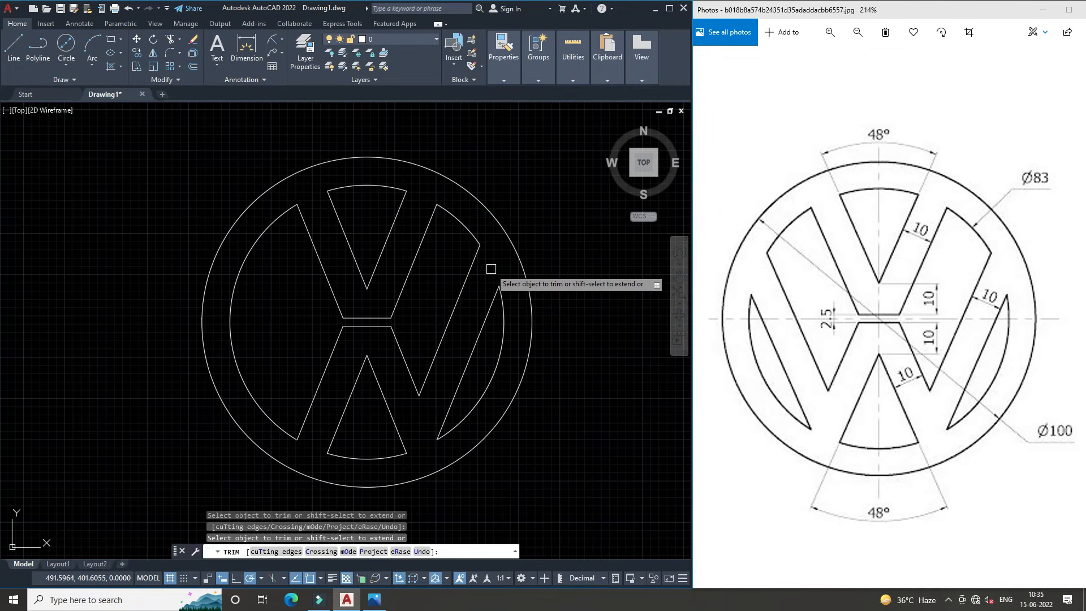
{"action": "key", "text": "Escape"}
Undo the last trim and mirror operations.
{"action": "key", "text": "ctrl+z"}
{"action": "key", "text": "ctrl+z"}
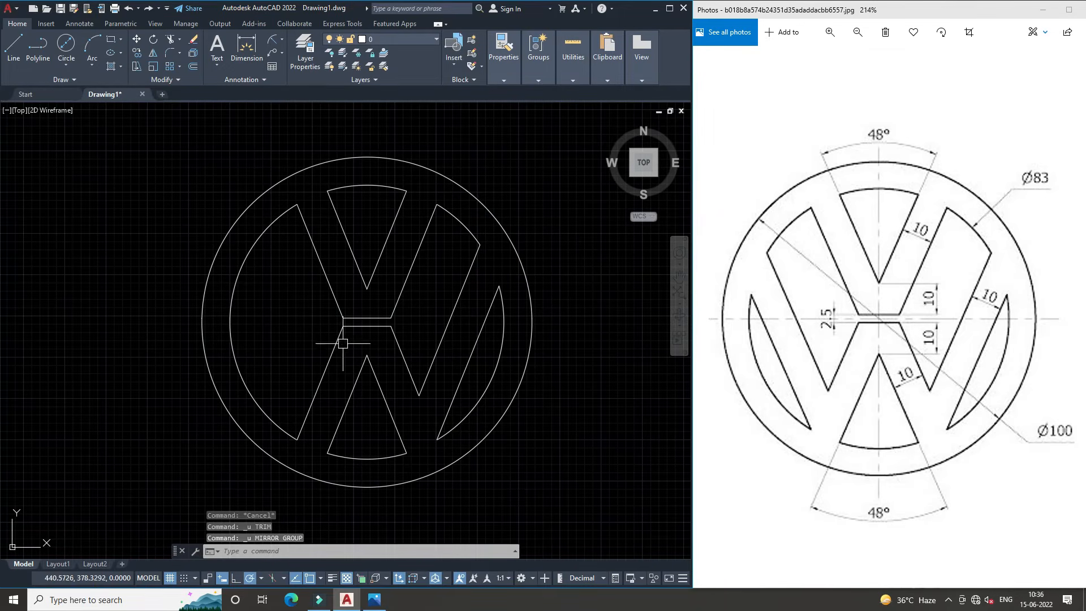
Mirror the two right slanted lines about the logo's vertical centre axis, keeping the source lines.
{"action": "left_click", "coordinate": [450, 328]}
{"action": "left_click", "coordinate": [470, 345]}
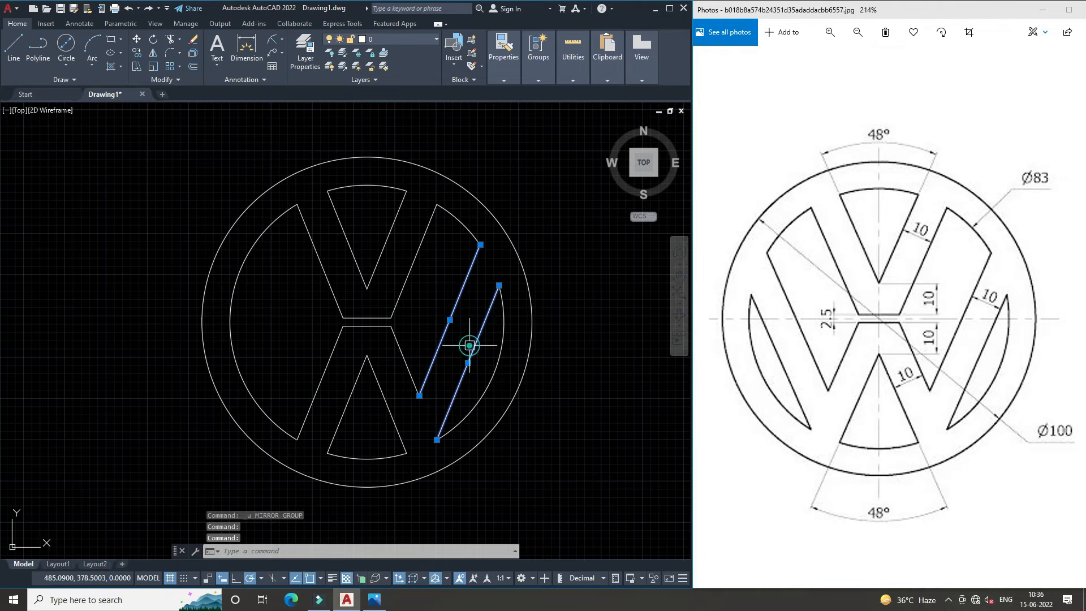
{"action": "left_click", "coordinate": [154, 53]}
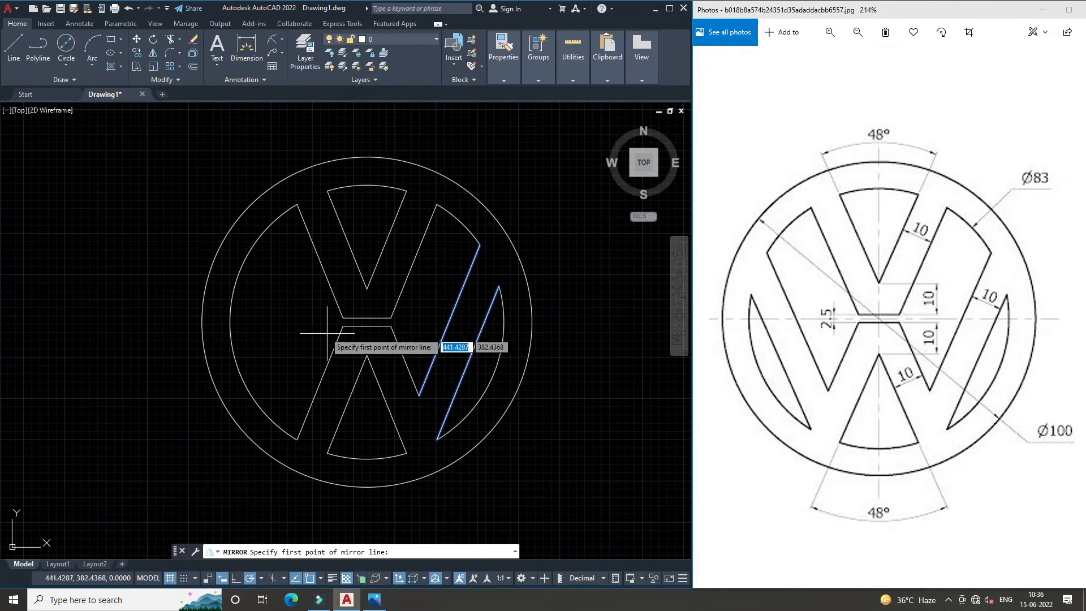
{"action": "left_click", "coordinate": [367, 355]}
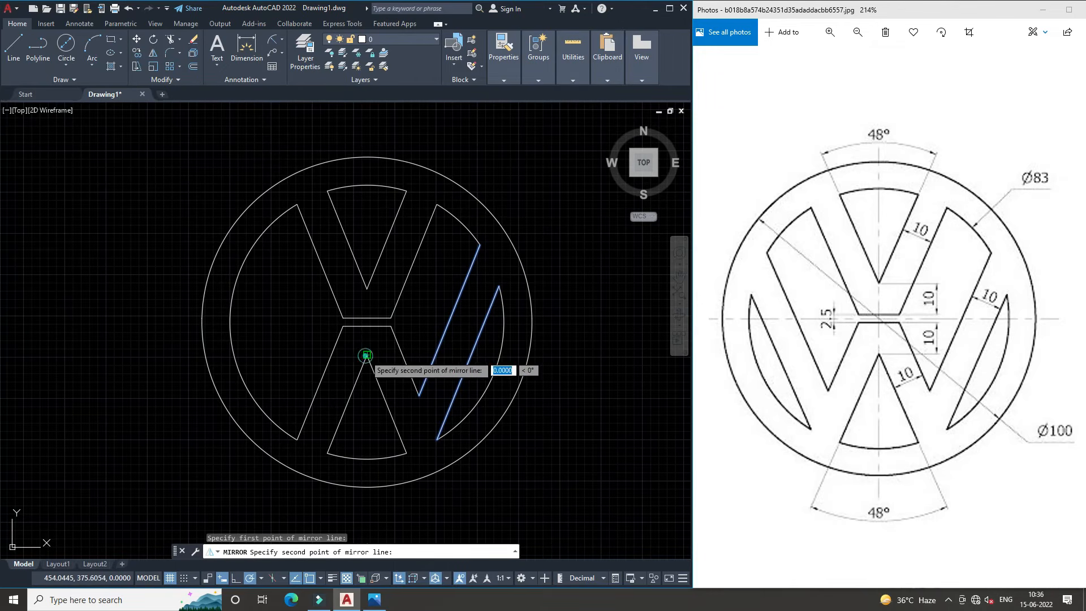
{"action": "left_click", "coordinate": [367, 326]}
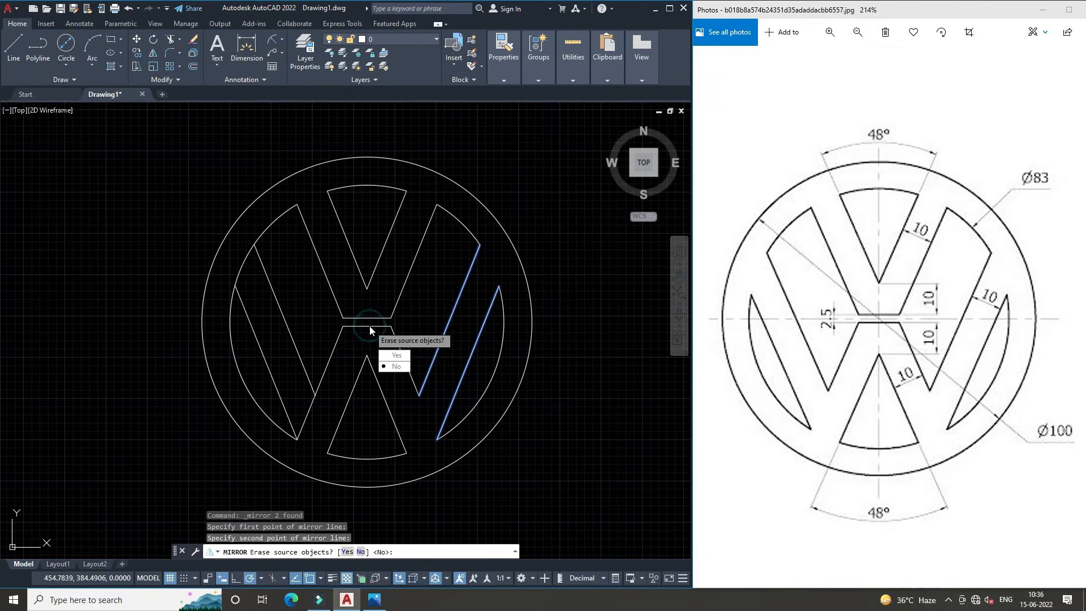
{"action": "left_click", "coordinate": [392, 366]}
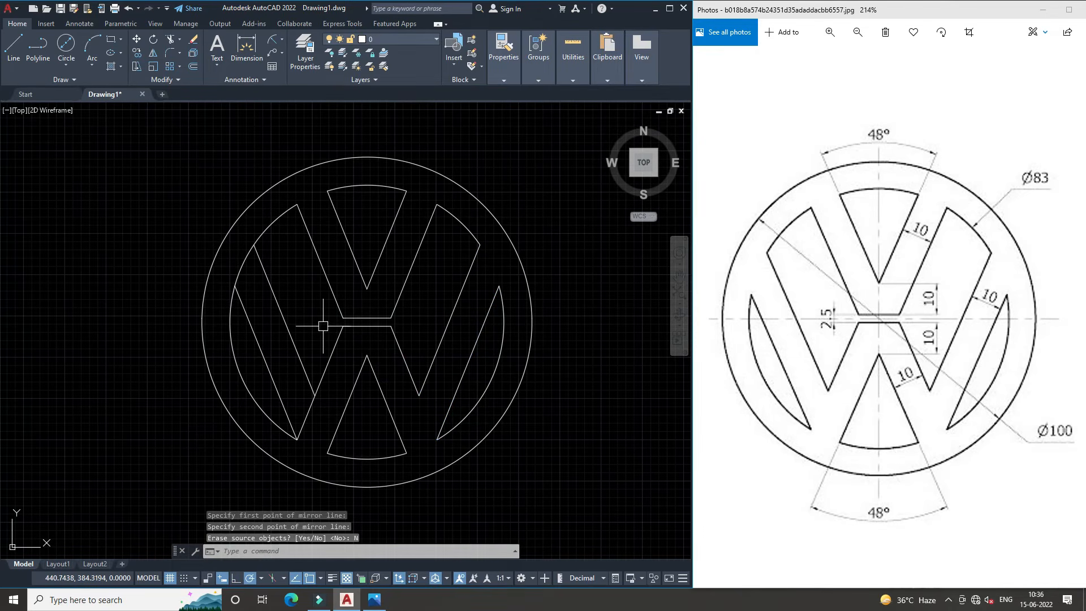
Trim the inner circle's arc between the two mirrored left lines and the lower-left leg's overhang past the inner mirrored line.
{"action": "key", "text": "Return"}
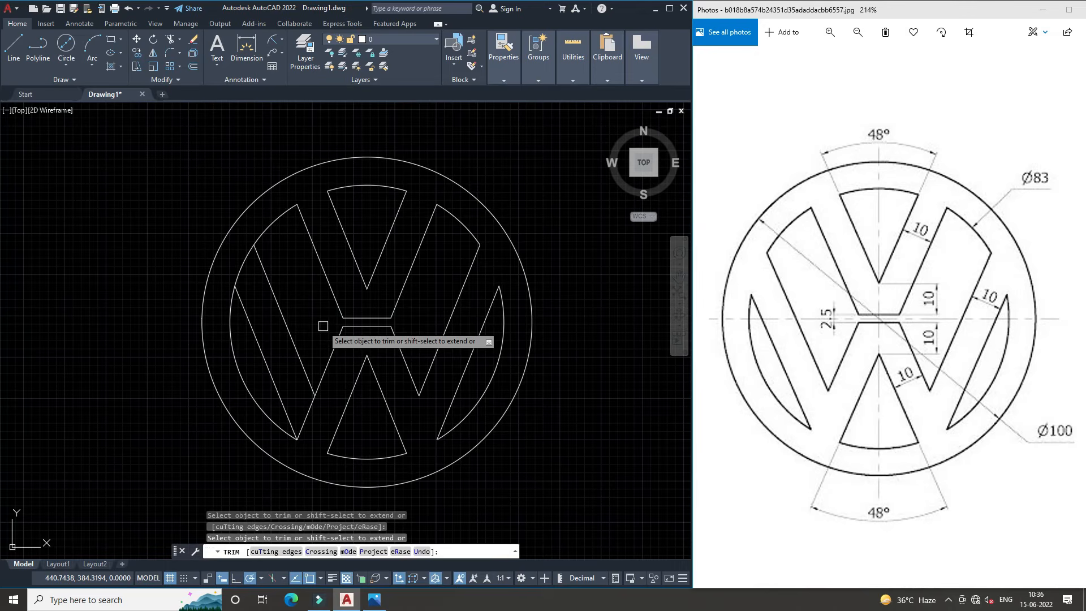
{"action": "left_click", "coordinate": [244, 260]}
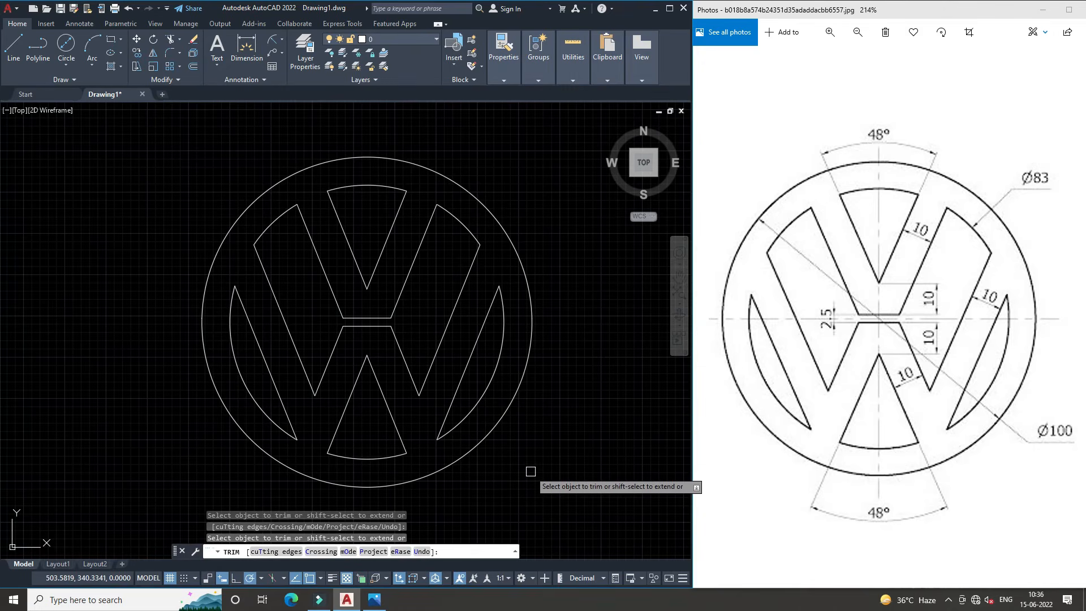
{"action": "key", "text": "Escape"}
{"action": "key", "text": "Escape"}
{"action": "key", "text": "Escape"}
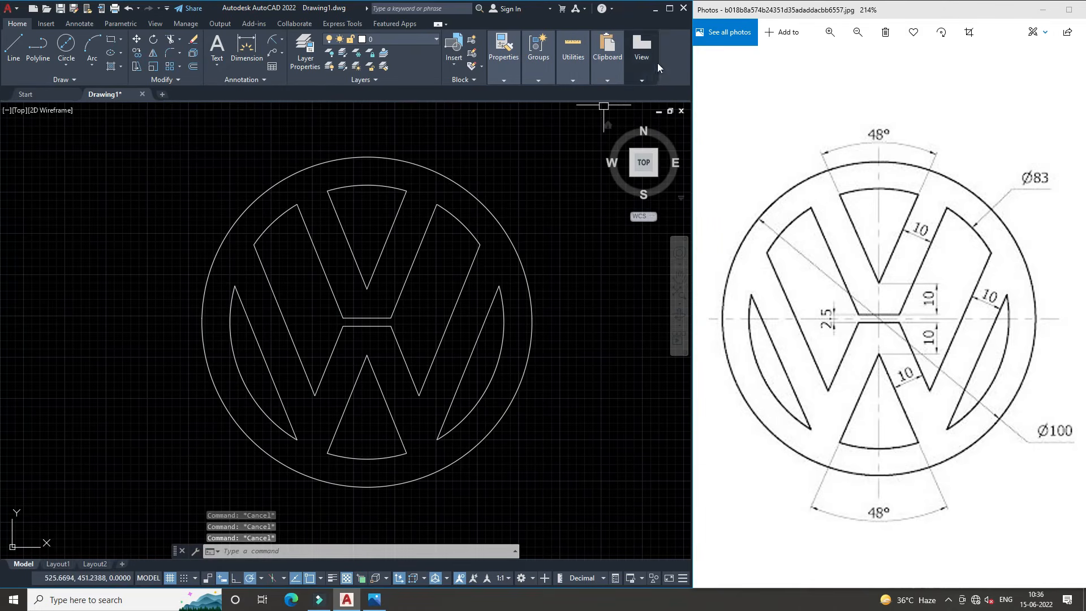
Maximize the drawing window to fill the whole screen.
{"action": "left_click", "coordinate": [670, 8]}
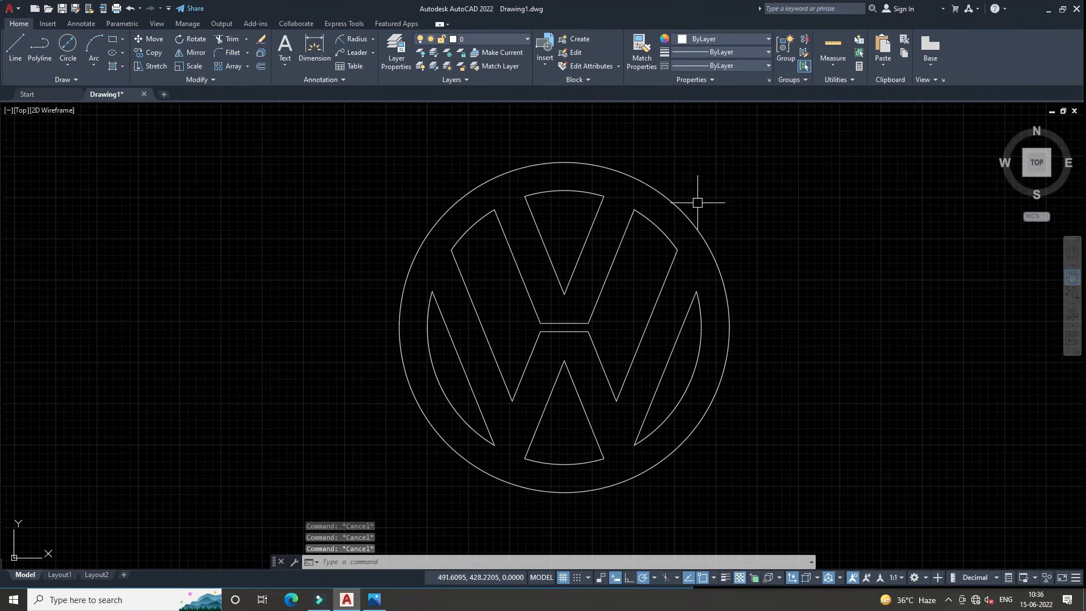
{"action": "scroll", "coordinate": [781, 354], "scroll_direction": "down", "scroll_amount": 2}
{"action": "scroll", "coordinate": [804, 353], "scroll_direction": "up", "scroll_amount": 4}
{"action": "scroll", "coordinate": [812, 355], "scroll_direction": "down", "scroll_amount": 2}
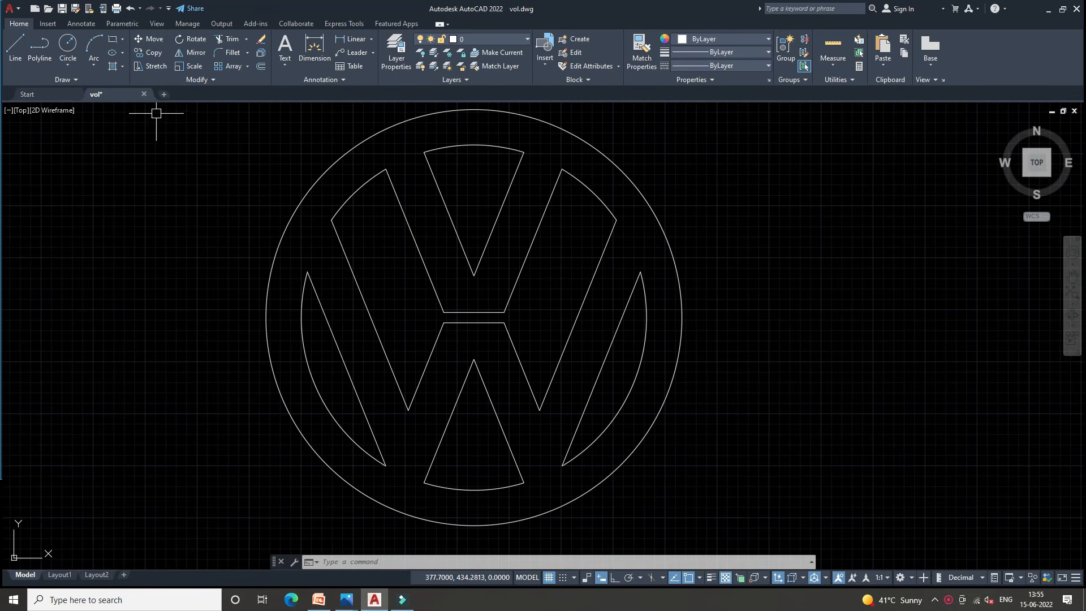
Fill the ring and the VW letter band with a solid white hatch, colour 255,255,255.
{"action": "key", "text": "Escape"}
{"action": "key", "text": "Escape"}
{"action": "key", "text": "Escape"}
{"action": "left_click", "coordinate": [123, 67]}
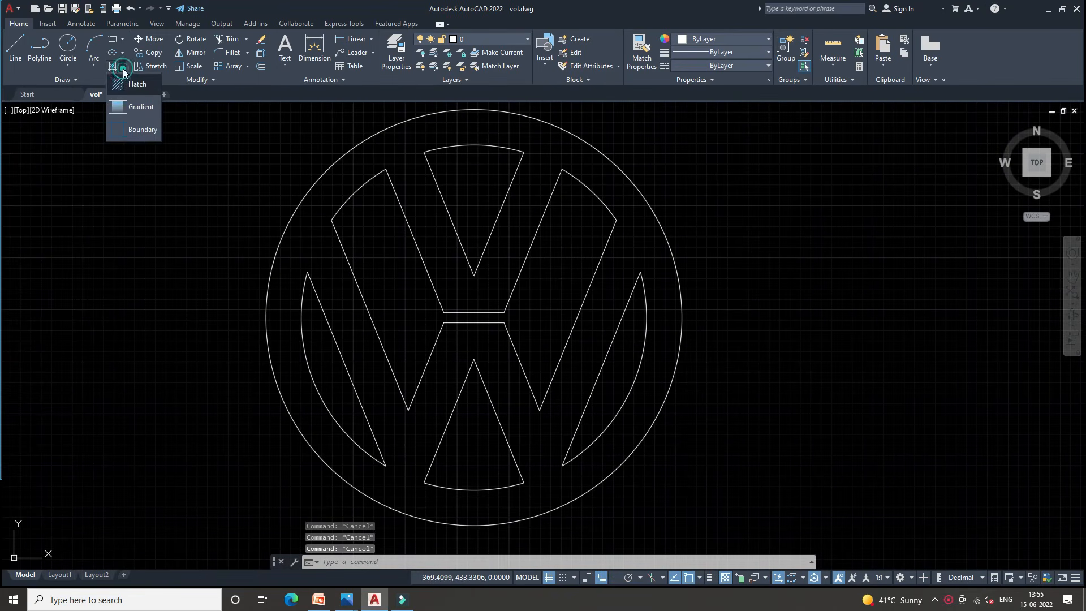
{"action": "left_click", "coordinate": [139, 84]}
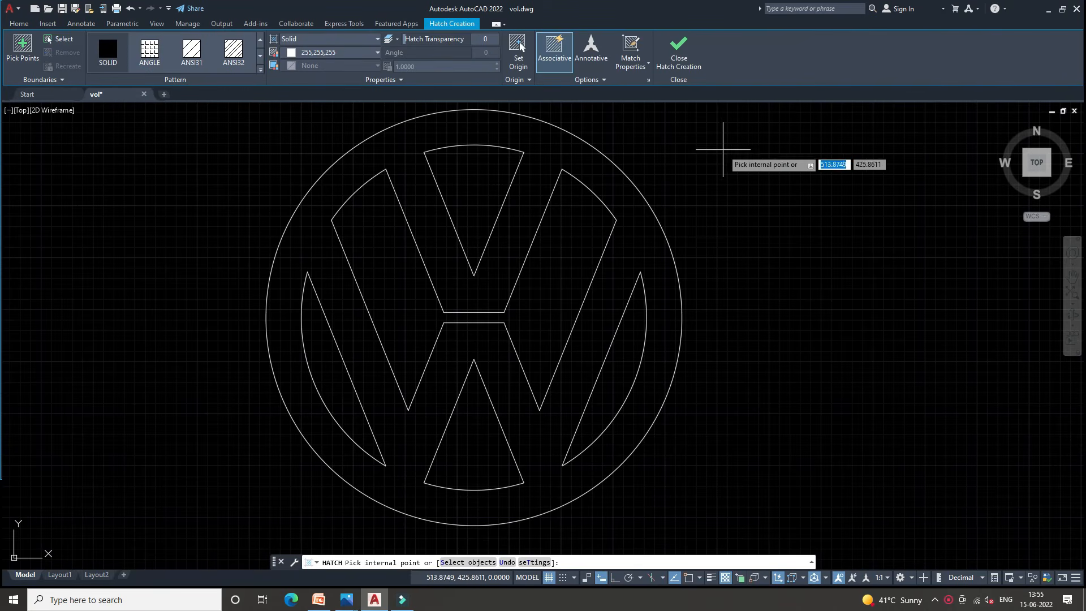
{"action": "left_click", "coordinate": [363, 52]}
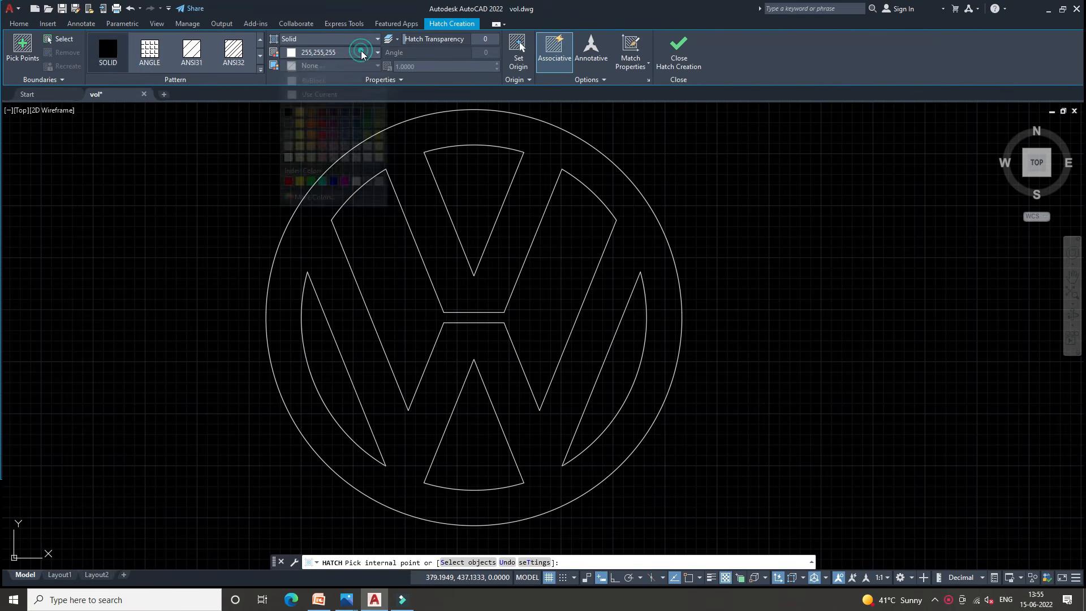
{"action": "left_click", "coordinate": [288, 158]}
{"action": "left_click", "coordinate": [424, 188]}
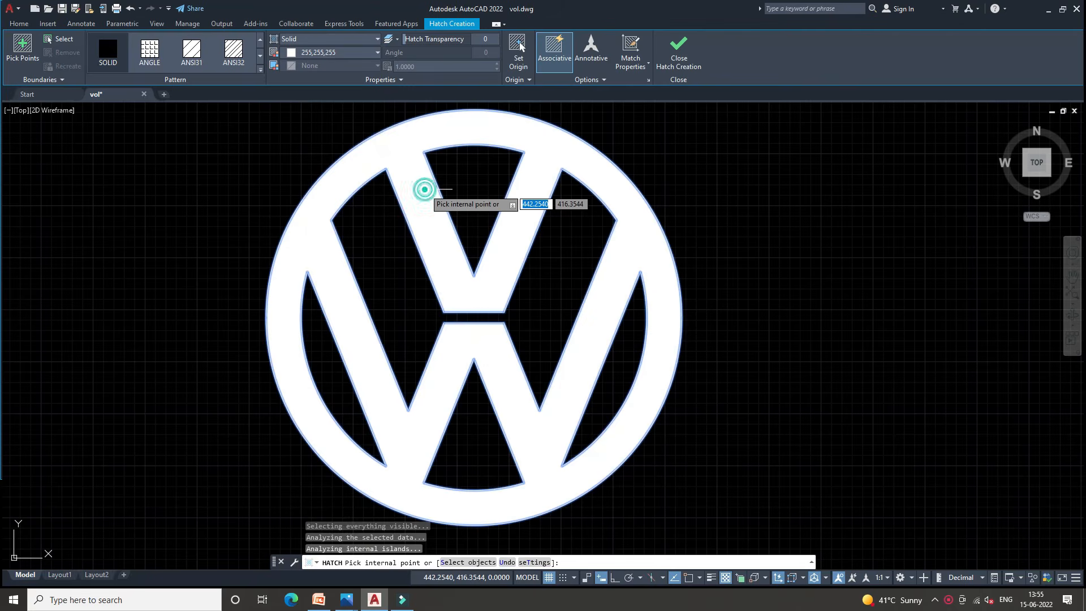
{"action": "left_click", "coordinate": [679, 52]}
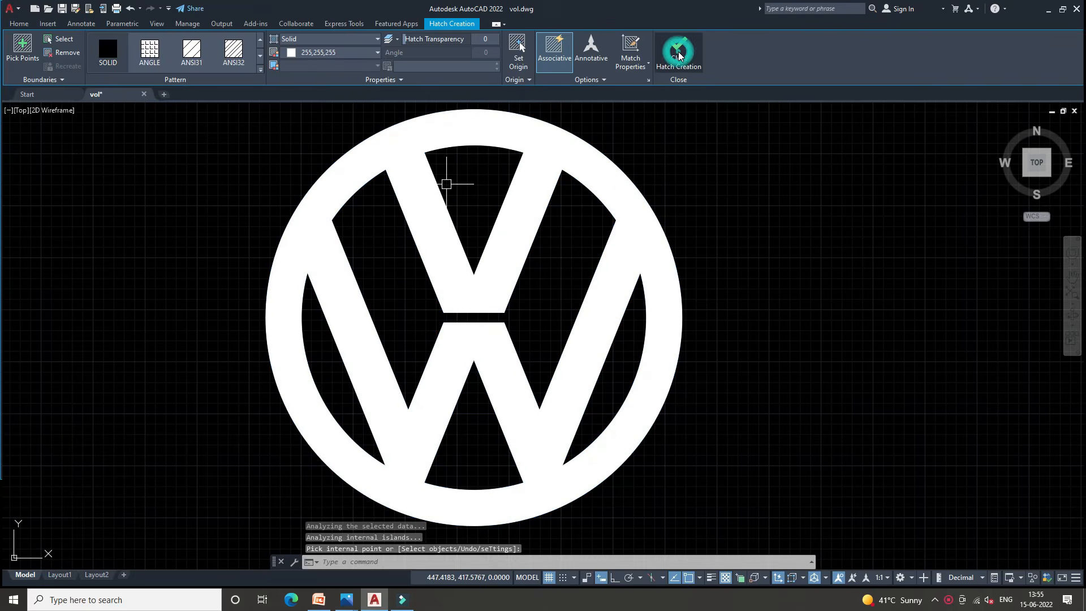
Fill the five black regions inside the logo with a gradient hatch whose second colour is 39,118,187.
{"action": "left_click", "coordinate": [122, 66]}
{"action": "left_click", "coordinate": [121, 97]}
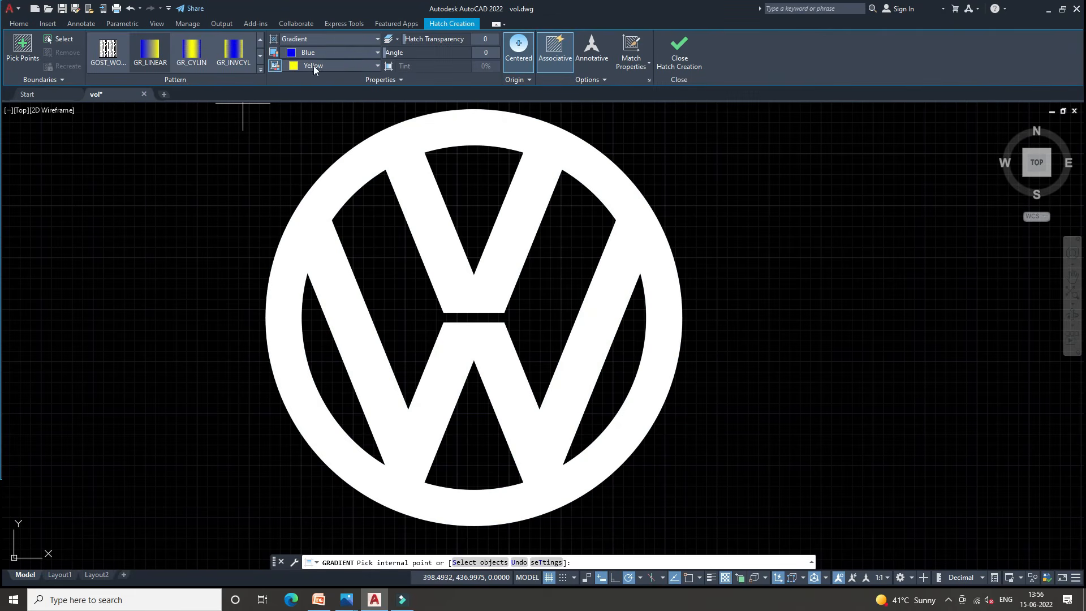
{"action": "left_click", "coordinate": [348, 64]}
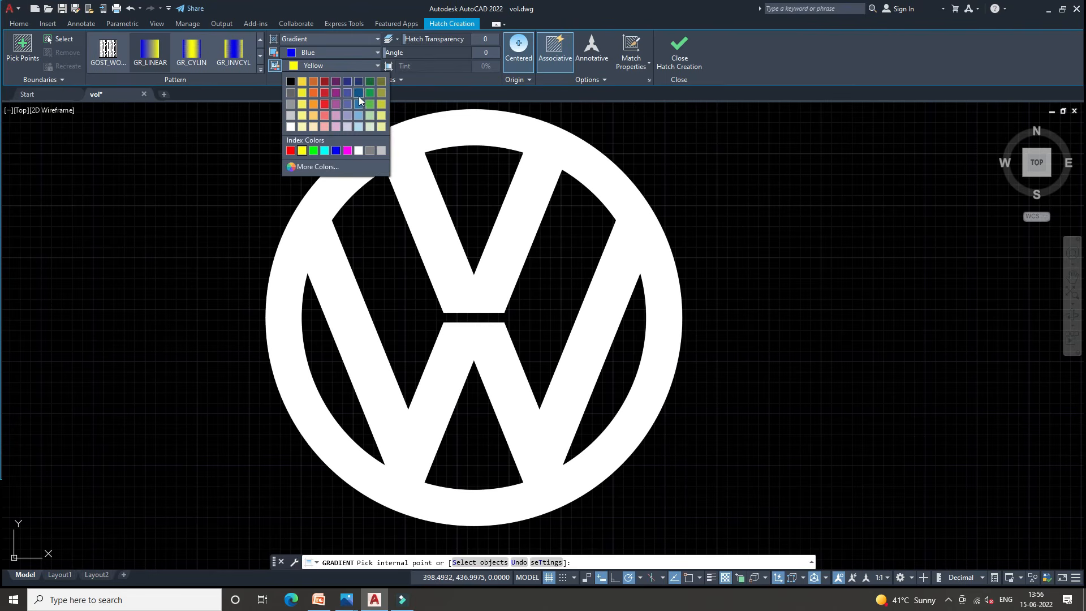
{"action": "left_click", "coordinate": [358, 99]}
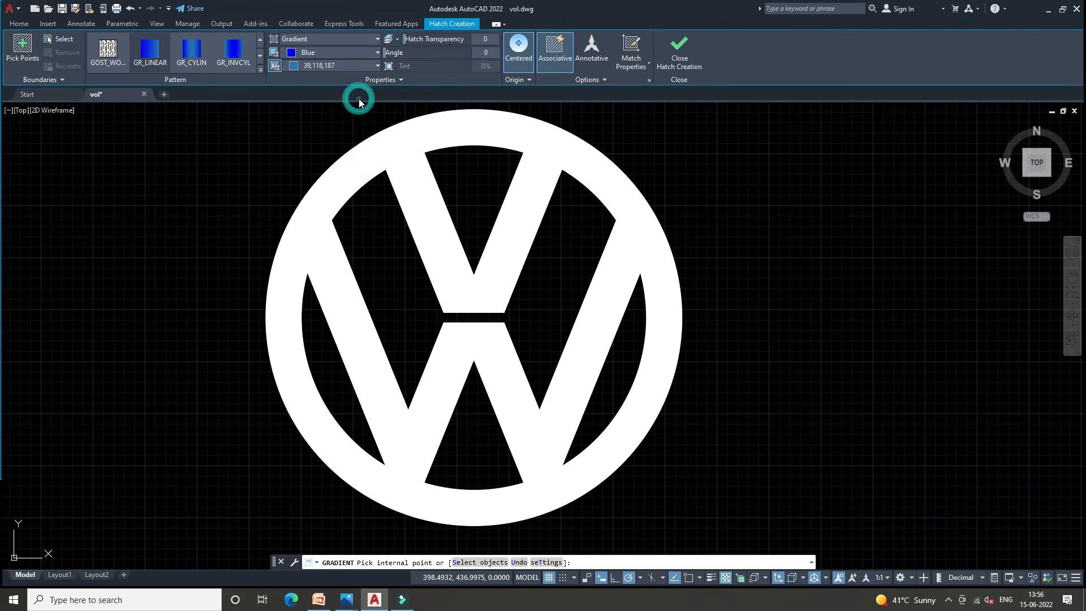
{"action": "left_click", "coordinate": [402, 262]}
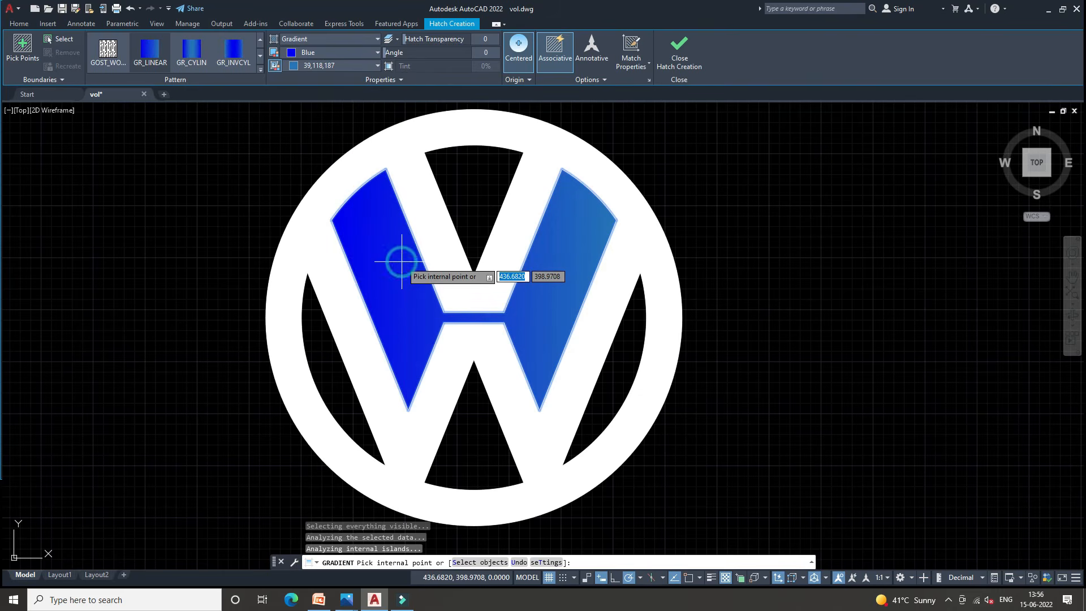
{"action": "left_click", "coordinate": [483, 446]}
{"action": "left_click", "coordinate": [625, 372]}
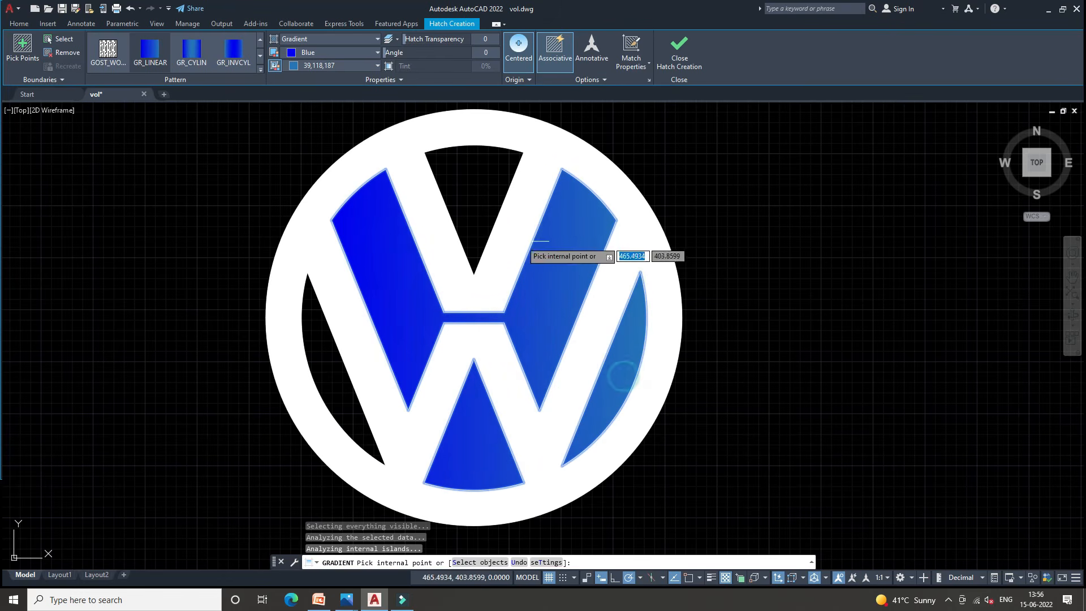
{"action": "left_click", "coordinate": [462, 199]}
{"action": "left_click", "coordinate": [330, 366]}
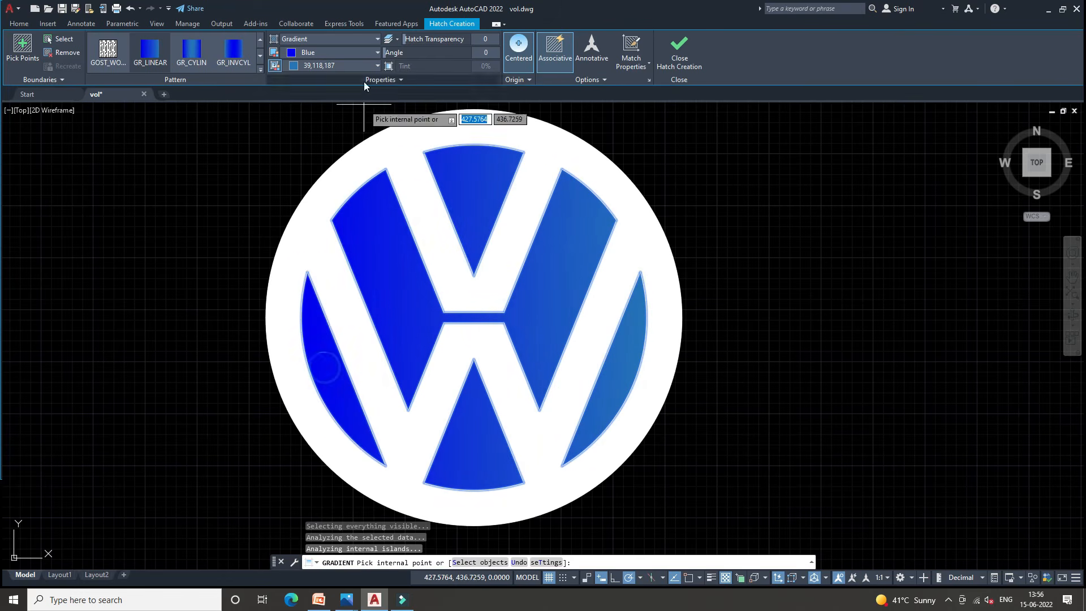
Set the gradient hatch's first colour to 16,86,137 and finish the hatch.
{"action": "left_click", "coordinate": [348, 52]}
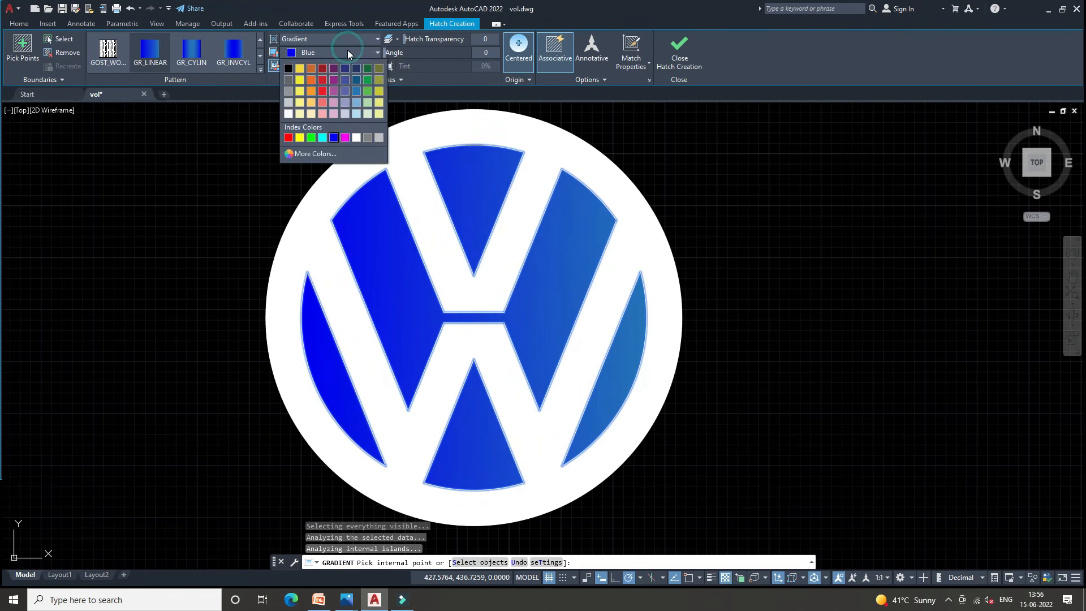
{"action": "left_click", "coordinate": [356, 84]}
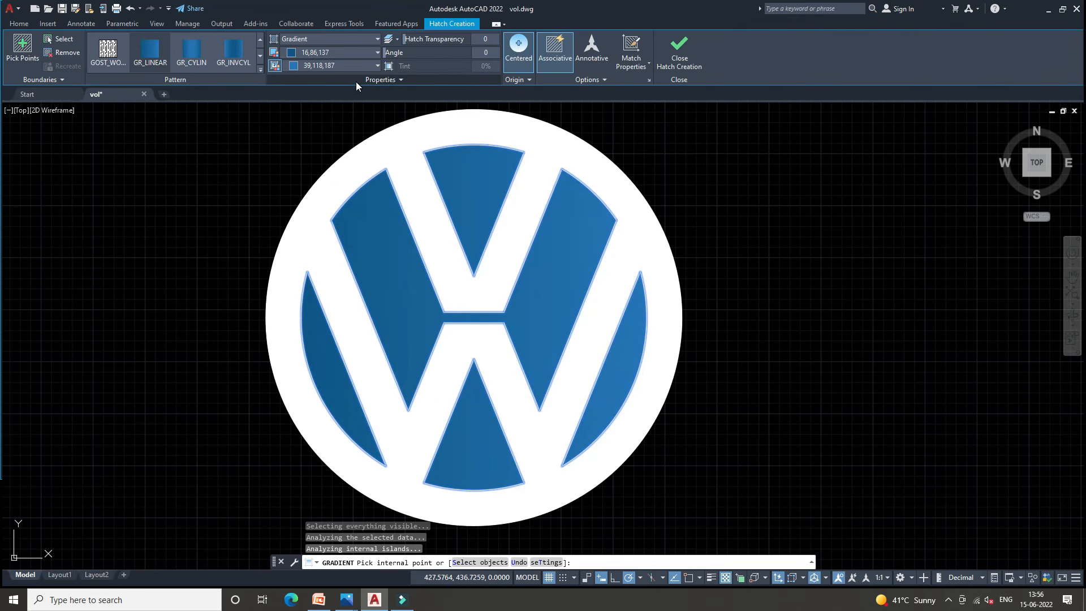
{"action": "left_click", "coordinate": [677, 58]}
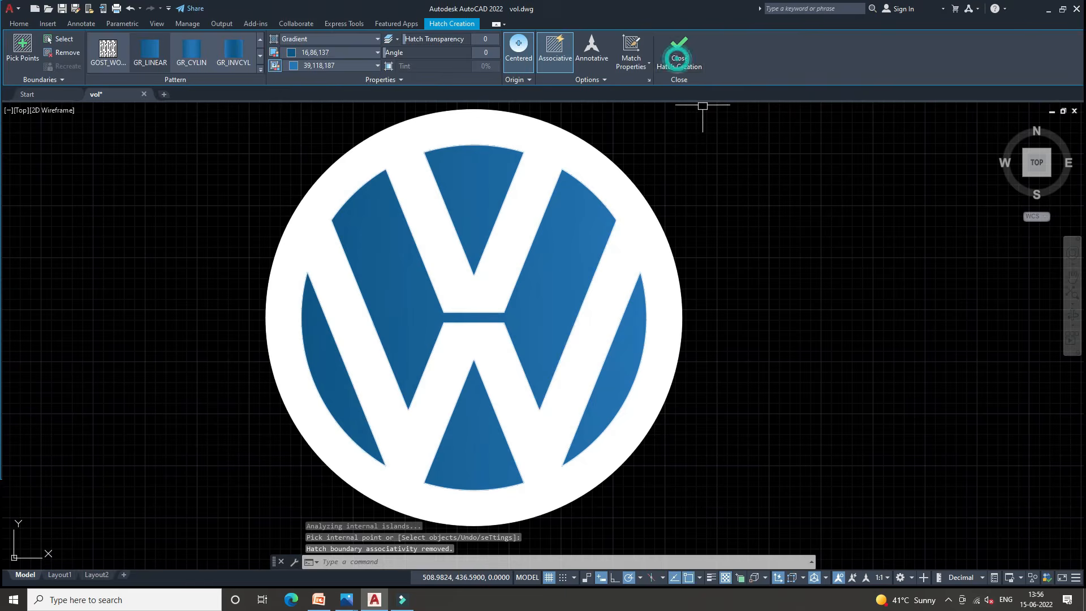
{"action": "middle_click_drag", "start_coordinate": [592, 296], "coordinate": [604, 295]}
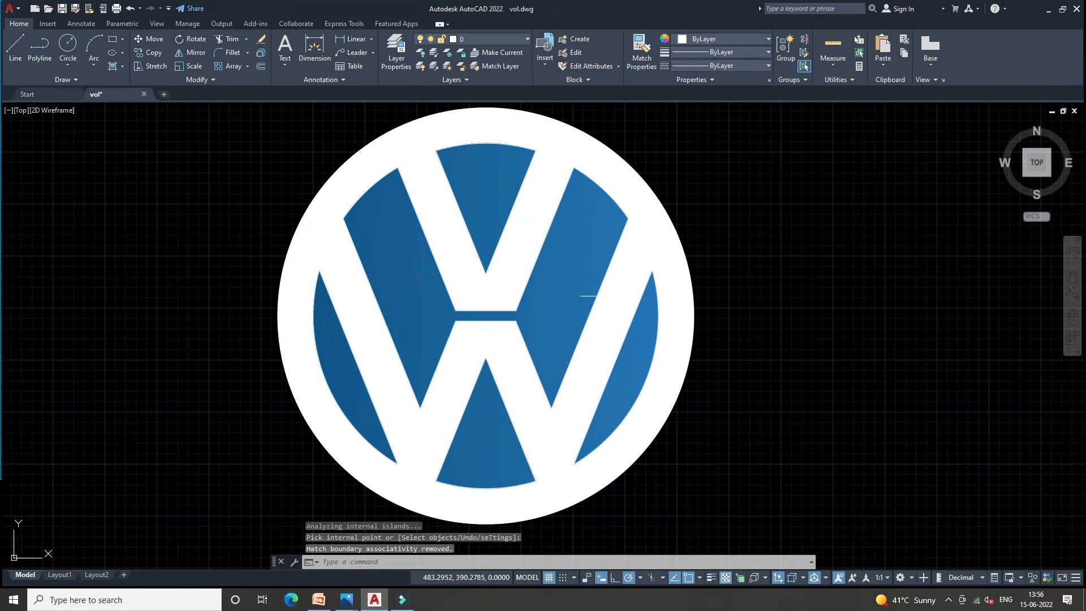
{"action": "scroll", "coordinate": [642, 339], "scroll_direction": "down", "scroll_amount": 2}
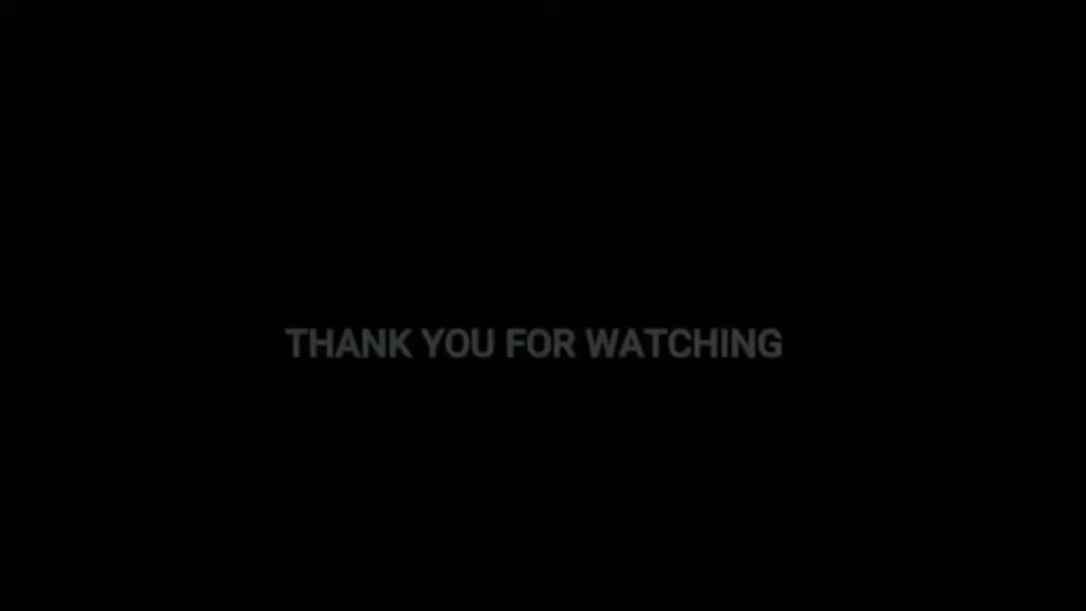